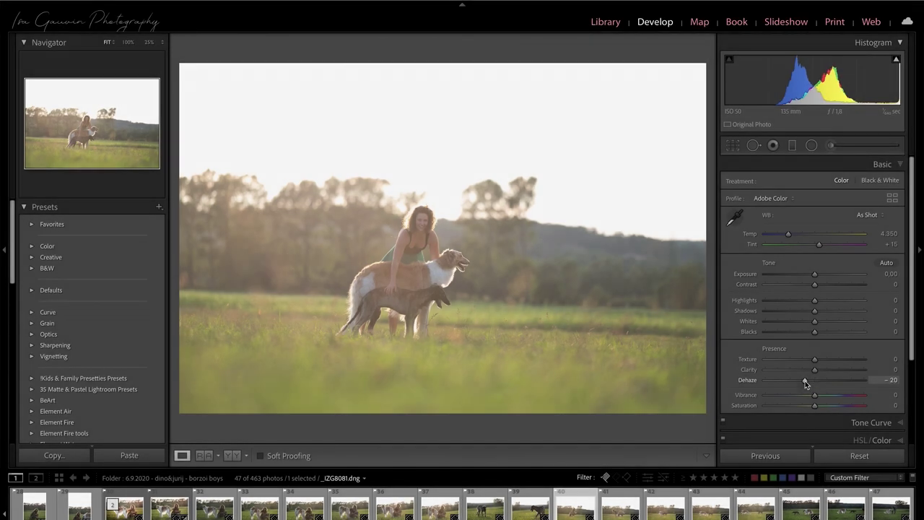
# Set Dehaze +33, Shadows +15, Whites +9 and shift the Yellow and Green hues.
pyautogui.moveTo(805, 381); pyautogui.dragTo(831, 380)
pyautogui.moveTo(816, 311)
pyautogui.mouseDown()
pyautogui.moveTo(802, 324)
pyautogui.moveTo(819, 326)
pyautogui.moveTo(809, 301)
pyautogui.mouseUp()
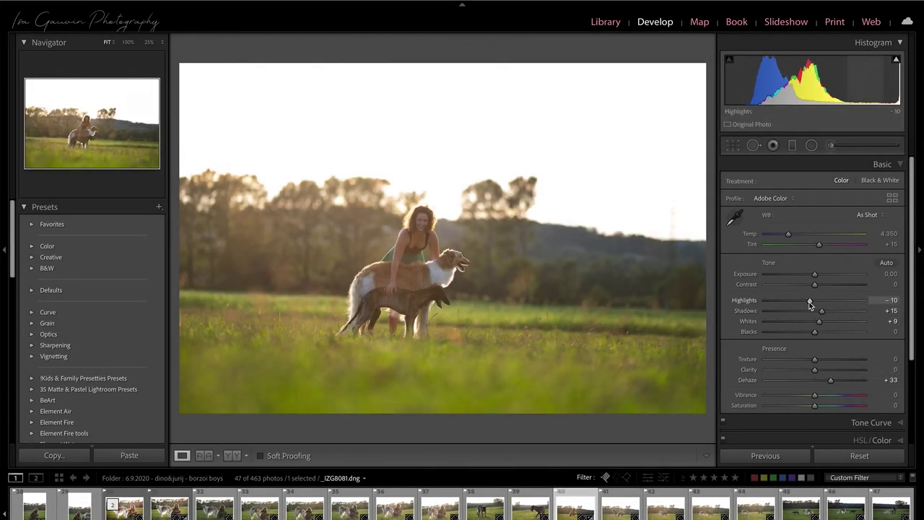
pyautogui.scroll(-2, 902, 404)
pyautogui.click(901, 387)
pyautogui.moveTo(818, 244); pyautogui.dragTo(809, 246)
pyautogui.click(800, 217)
# Copy the develop settings and paste them onto the next photo, _IZG8086.dng.
pyautogui.hotkey('ctrl', 'shift', 'c')
pyautogui.press('Return')
pyautogui.press('Right')
pyautogui.hotkey('ctrl', 'shift', 'v')
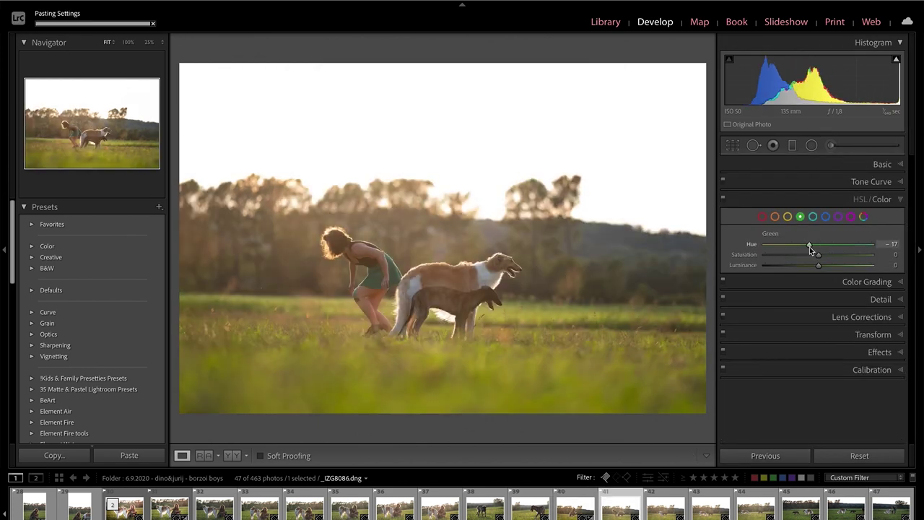
# Open _IZG8081.dng and _IZG8086.dng together as layers in one Photoshop document.
pyautogui.hotkey('shift', 'Left')
pyautogui.rightClick(567, 178)
pyautogui.moveTo(629, 264)
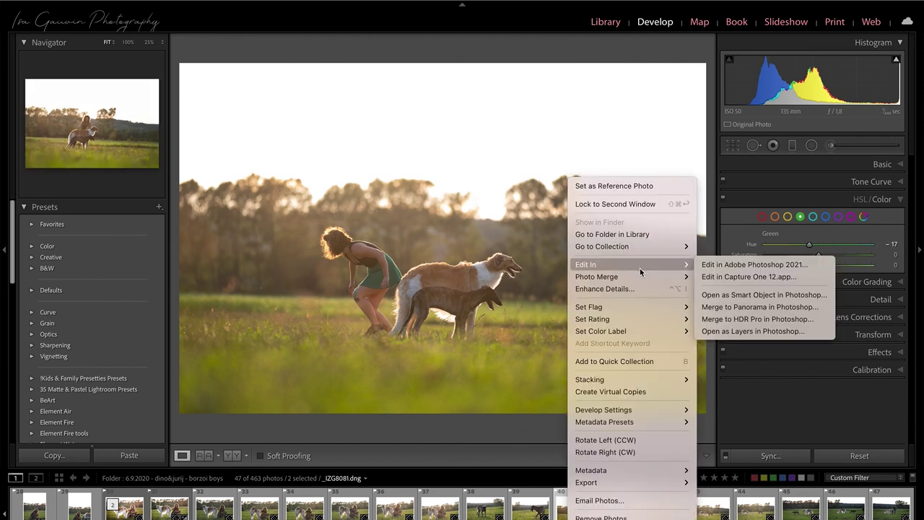
pyautogui.click(735, 336)
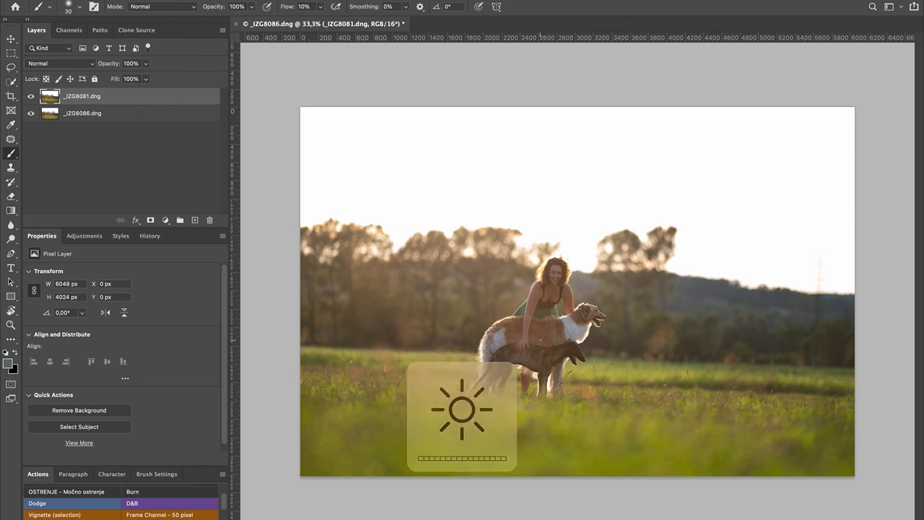
# Shift the top photo 536 px right and 12 px down at 100% opacity, then add a layer mask.
pyautogui.click(31, 97)
pyautogui.moveTo(100, 67)
pyautogui.mouseDown()
pyautogui.moveTo(83, 67)
pyautogui.moveTo(110, 66)
pyautogui.mouseUp()
pyautogui.press('v')
pyautogui.moveTo(542, 246)
pyautogui.mouseDown()
pyautogui.moveTo(684, 252)
pyautogui.moveTo(681, 245)
pyautogui.moveTo(722, 293)
pyautogui.mouseUp()
pyautogui.moveTo(108, 64); pyautogui.dragTo(231, 68)
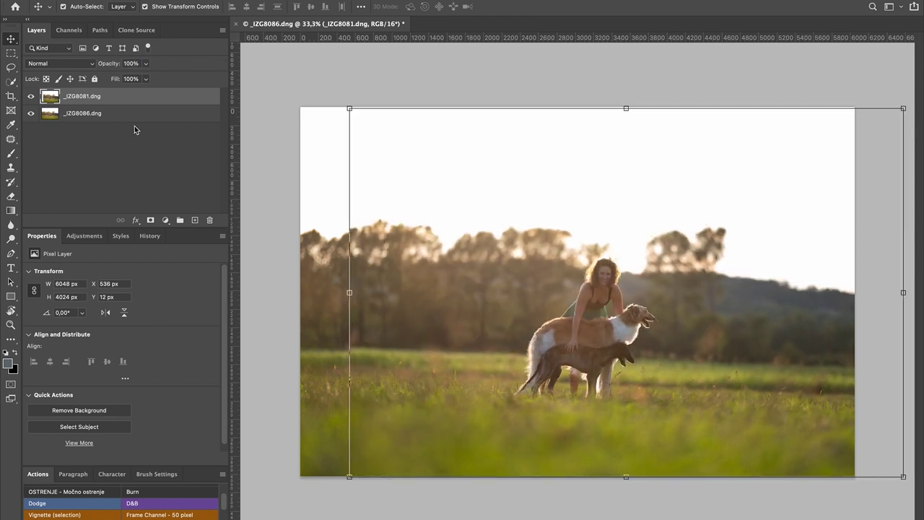
pyautogui.keyDown('alt'); pyautogui.click(150, 220); pyautogui.keyUp('alt')
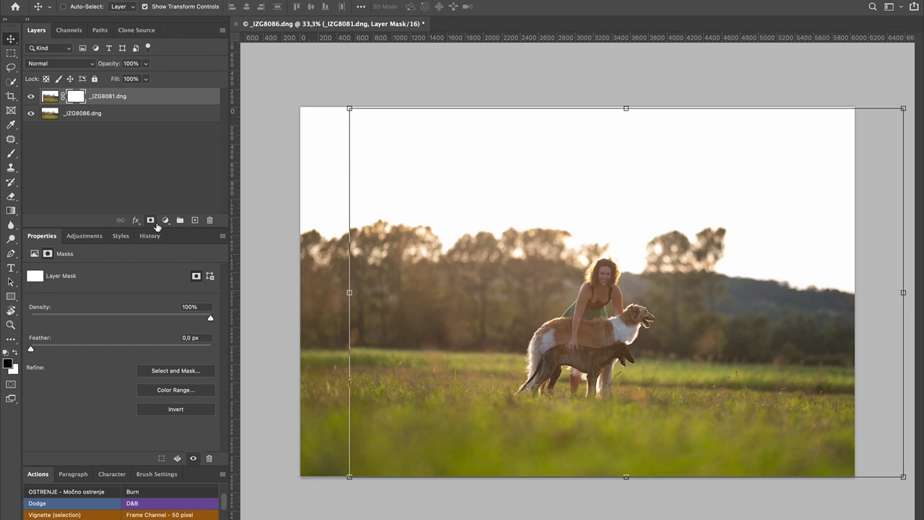
# Paint white on the mask over the girl and her arm, then merge down into _IZG8081.dng.
pyautogui.press('b')
pyautogui.press('x')
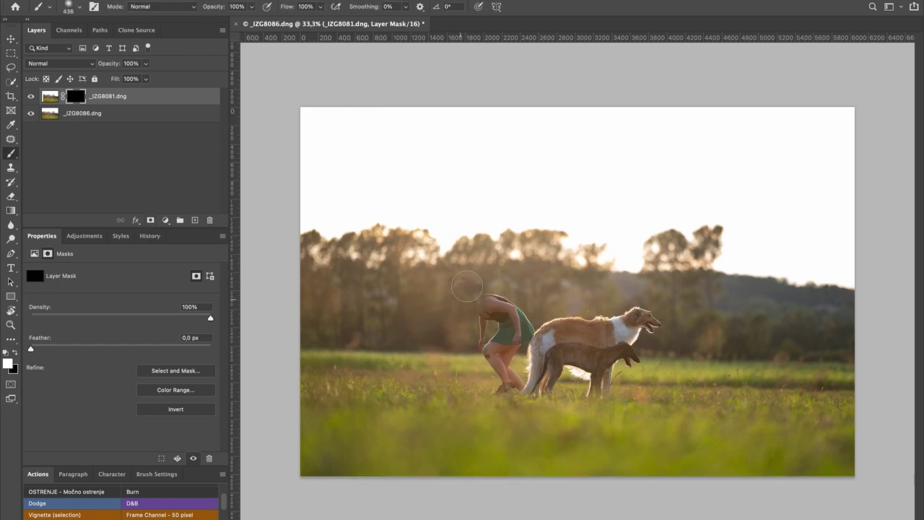
pyautogui.moveTo(514, 282); pyautogui.dragTo(508, 390)
pyautogui.scroll(5, 548, 375)
pyautogui.moveTo(447, 365); pyautogui.dragTo(451, 397)
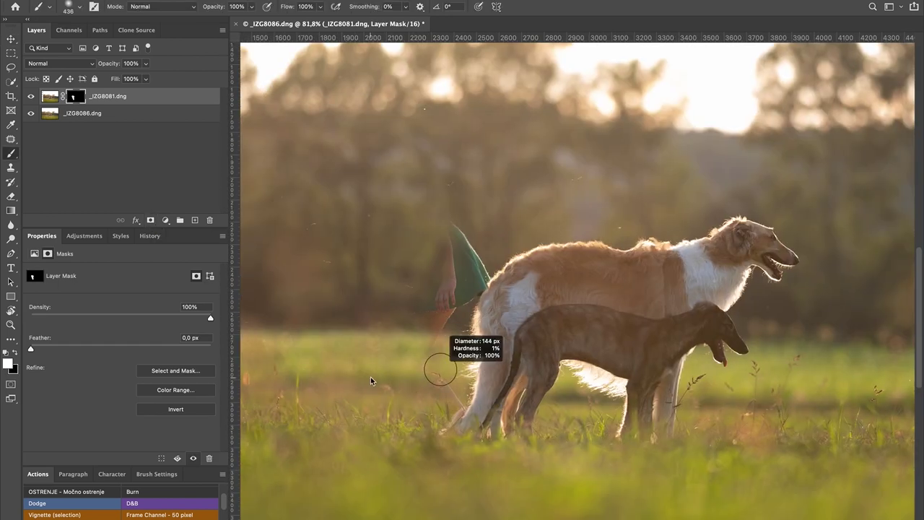
pyautogui.moveTo(431, 335); pyautogui.dragTo(459, 238)
pyautogui.moveTo(513, 249); pyautogui.dragTo(485, 274)
pyautogui.keyDown('alt'); pyautogui.scroll(-5, 566, 354); pyautogui.keyUp('alt')
pyautogui.hotkey('ctrl', 'e')
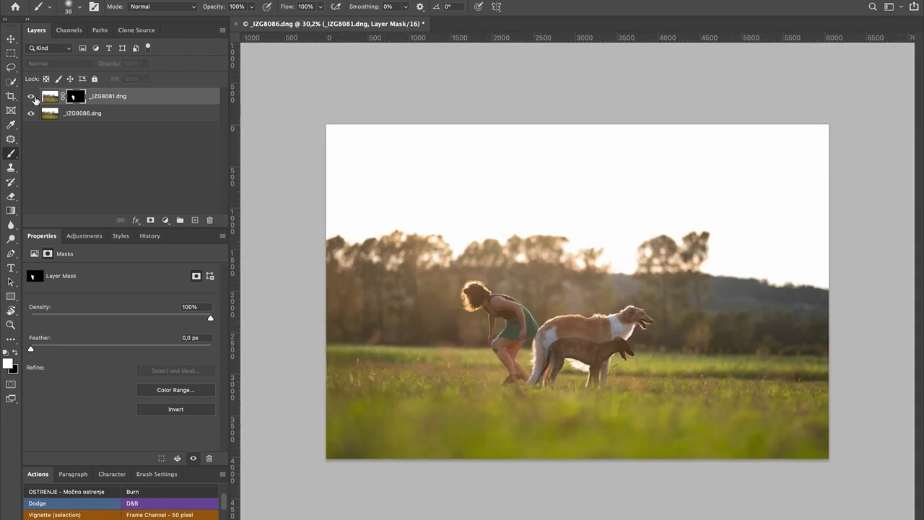
# Crop tightly around the two dogs and rotate slightly to level the image.
pyautogui.press('c')
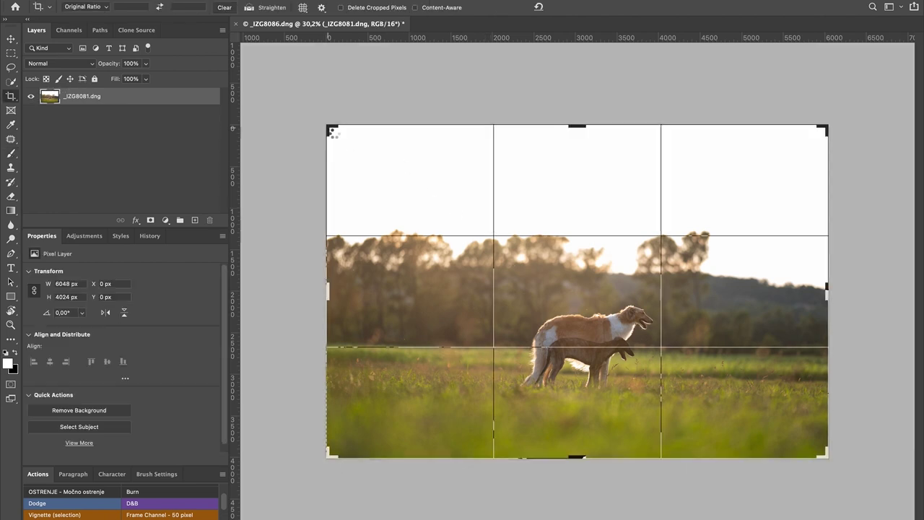
pyautogui.moveTo(326, 124); pyautogui.dragTo(482, 228)
pyautogui.moveTo(542, 291); pyautogui.dragTo(624, 306)
pyautogui.press('Return')
pyautogui.hotkey('ctrl', '0')
pyautogui.hotkey('ctrl', '0')
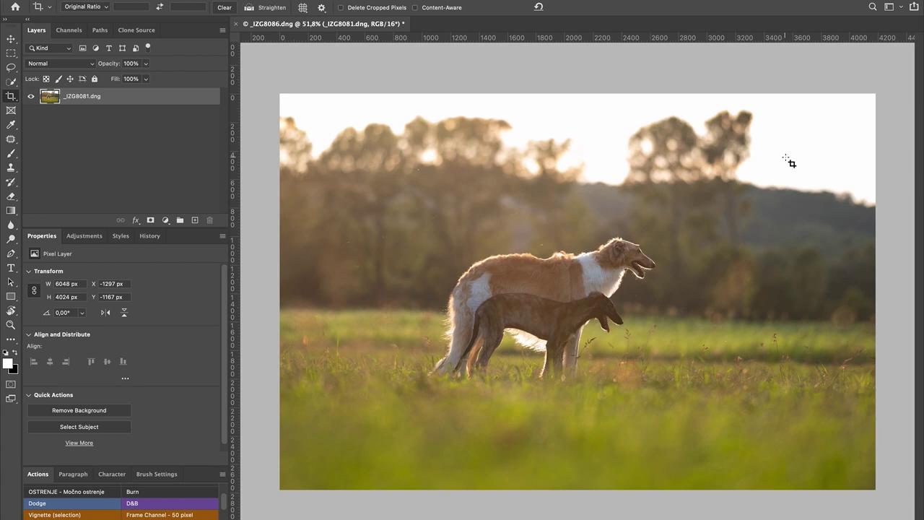
pyautogui.moveTo(293, 108); pyautogui.dragTo(303, 114)
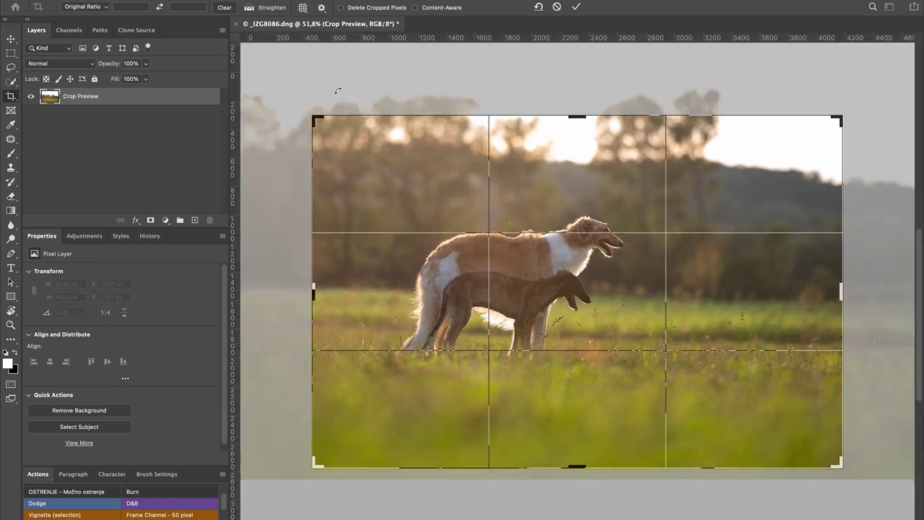
pyautogui.moveTo(577, 309); pyautogui.dragTo(574, 323)
pyautogui.press('Return')
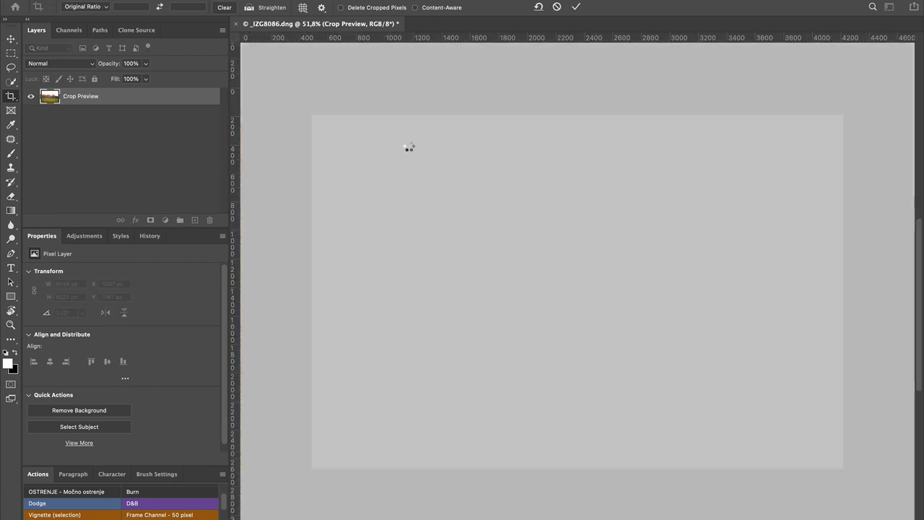
pyautogui.moveTo(862, 243); pyautogui.dragTo(866, 243)
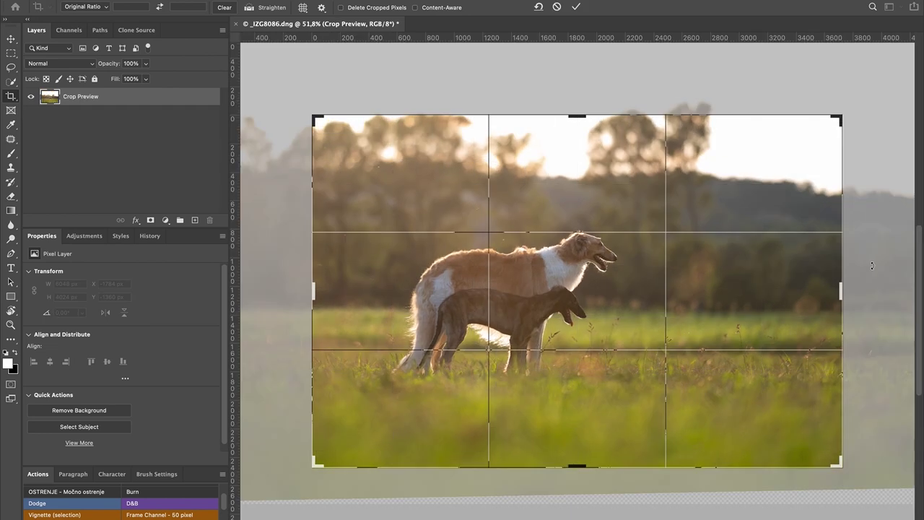
pyautogui.press('Return')
# Convert the photo layer to a smart object.
pyautogui.rightClick(104, 94)
pyautogui.click(99, 165)
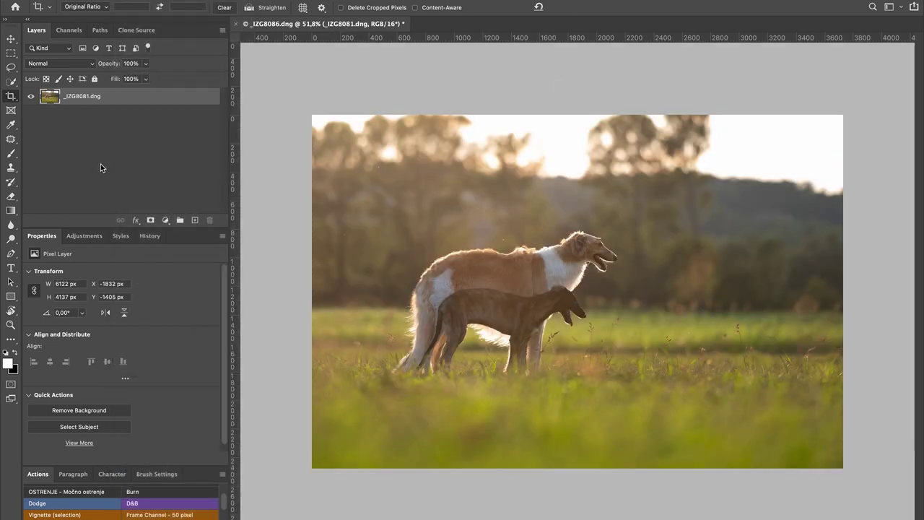
pyautogui.rightClick(113, 100)
pyautogui.click(149, 171)
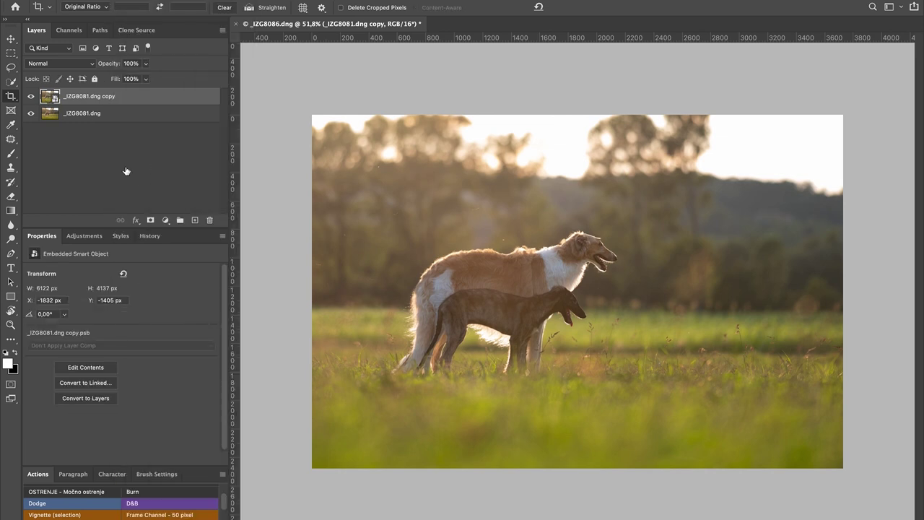
# Inside the smart object, patch out a dust speck in the sky and a stray hair strand.
pyautogui.press('j')
pyautogui.scroll(5, 633, 301)
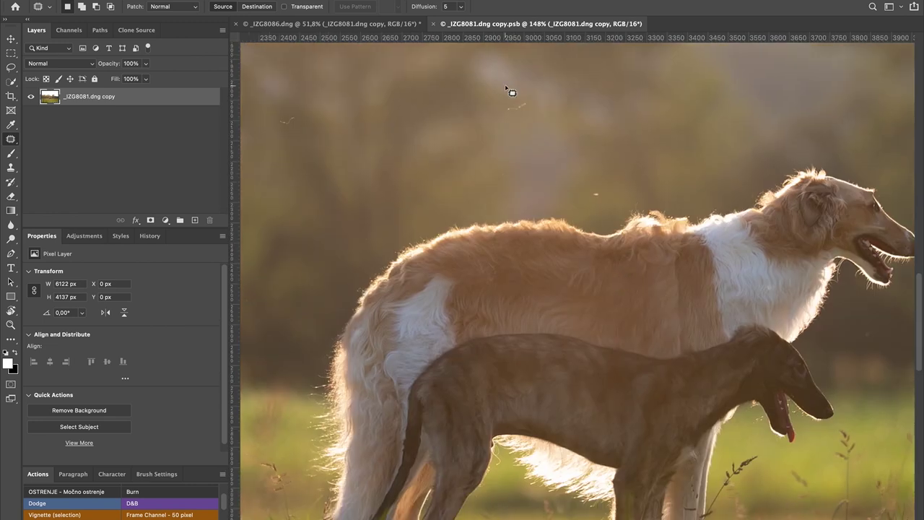
pyautogui.moveTo(291, 69); pyautogui.dragTo(294, 75)
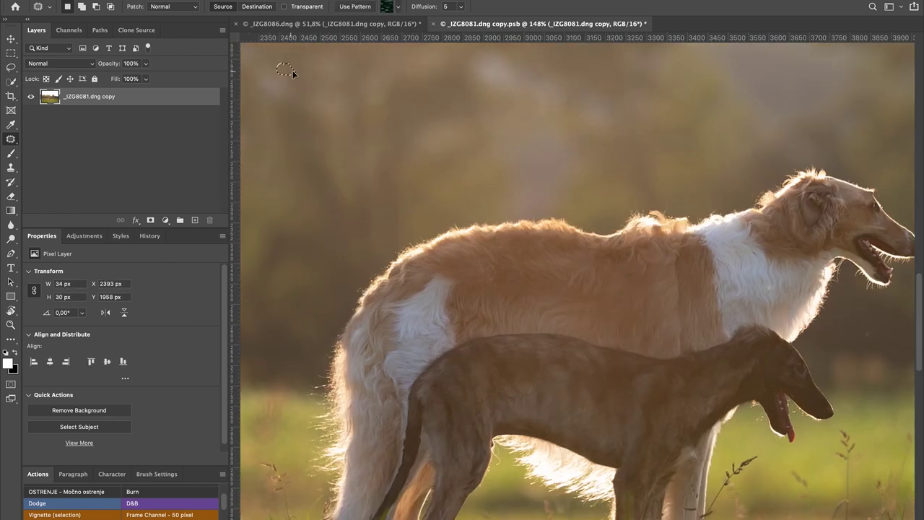
pyautogui.scroll(5, 707, 147)
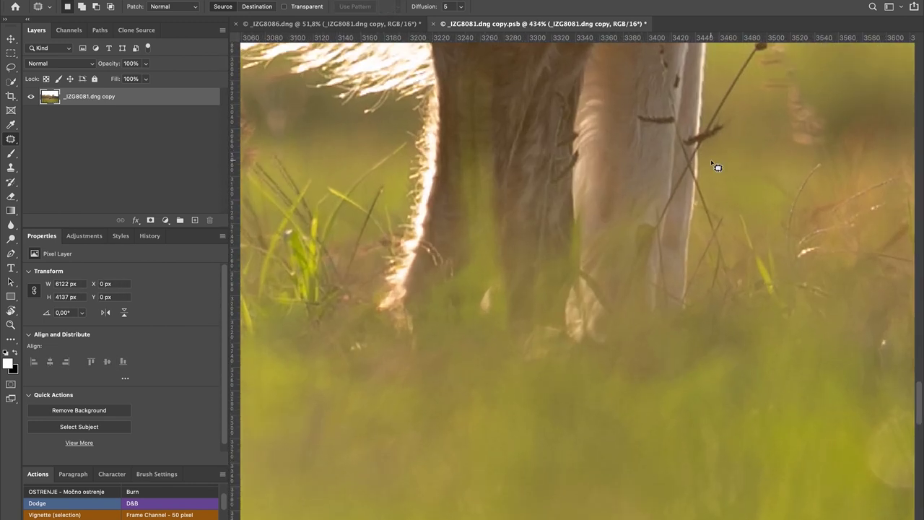
pyautogui.scroll(10, 715, 166)
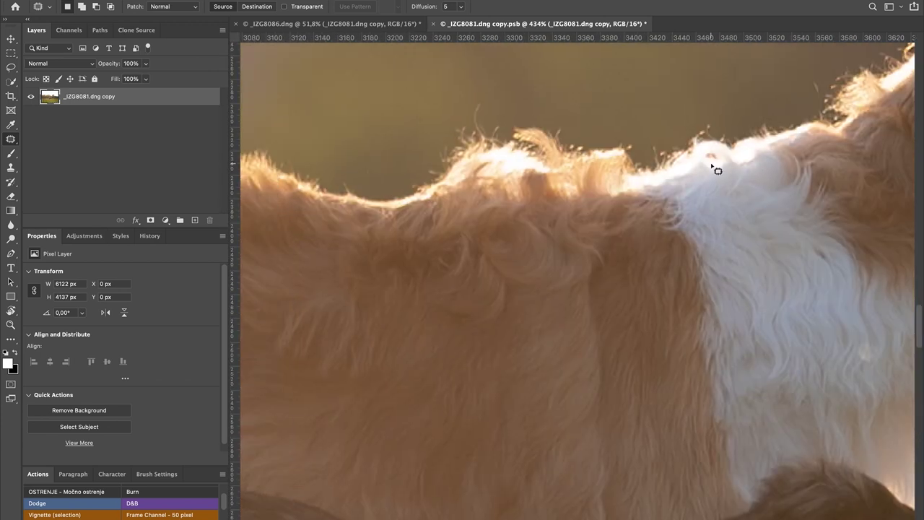
pyautogui.scroll(-5, 718, 172)
pyautogui.scroll(-5, 618, 172)
pyautogui.scroll(-5, 619, 173)
pyautogui.hscroll(-5, 543, 197)
pyautogui.moveTo(543, 198); pyautogui.dragTo(541, 202)
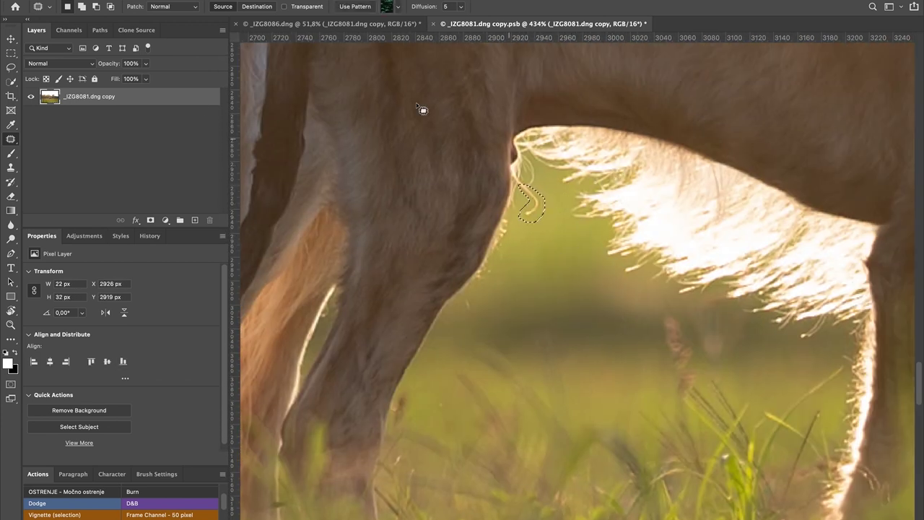
# Flatten the retouched contents, then save and close the .psb.
pyautogui.rightClick(160, 92)
pyautogui.click(198, 366)
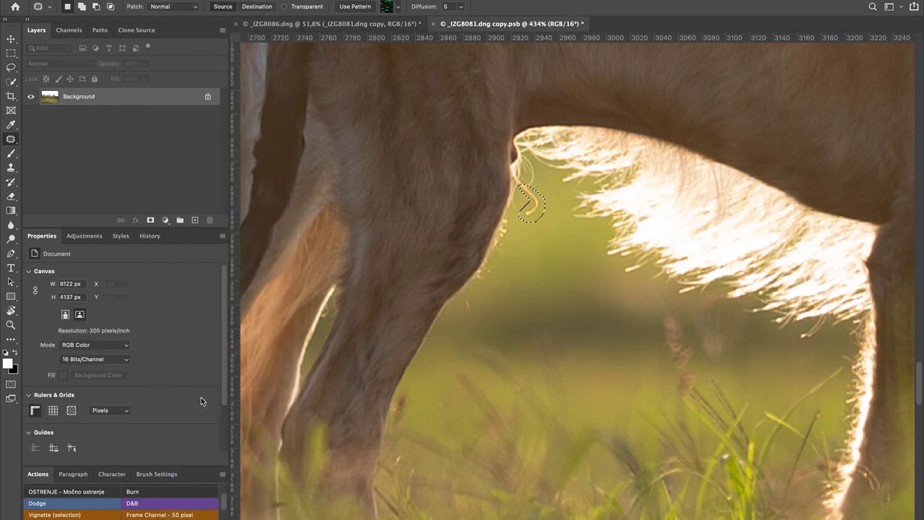
pyautogui.scroll(-5, 576, 215)
pyautogui.scroll(-5, 664, 212)
pyautogui.scroll(-3, 655, 212)
pyautogui.scroll(-1, 655, 207)
pyautogui.hotkey('ctrl', 's')
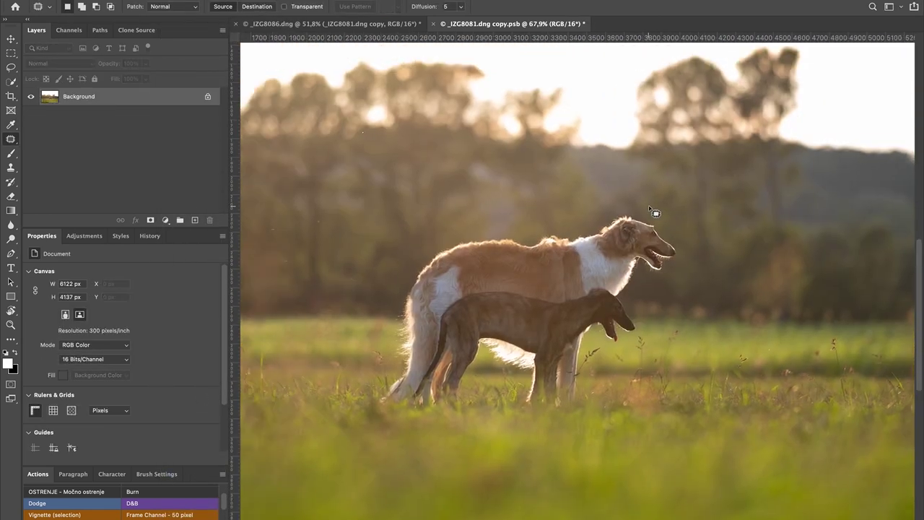
pyautogui.hotkey('ctrl', 'w')
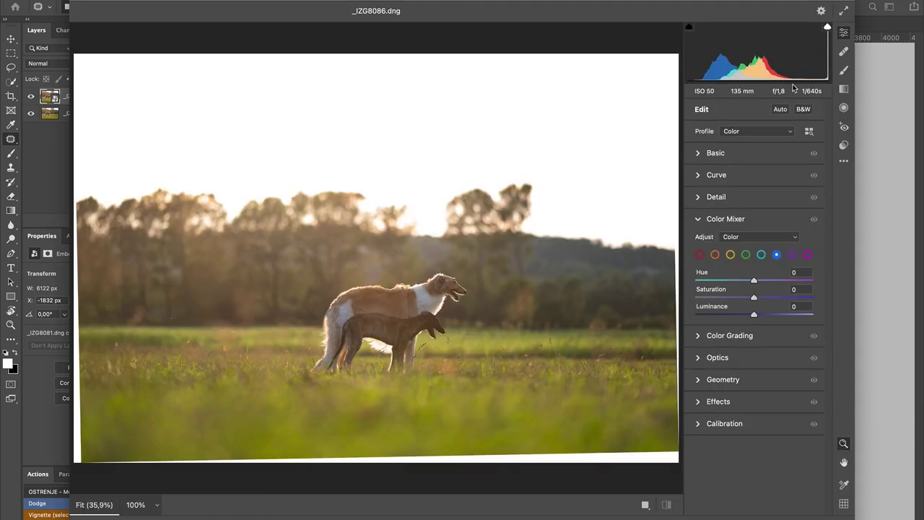
# Draw a large radial filter across the sky with raised highlights, whites and slight saturation.
pyautogui.click(843, 108)
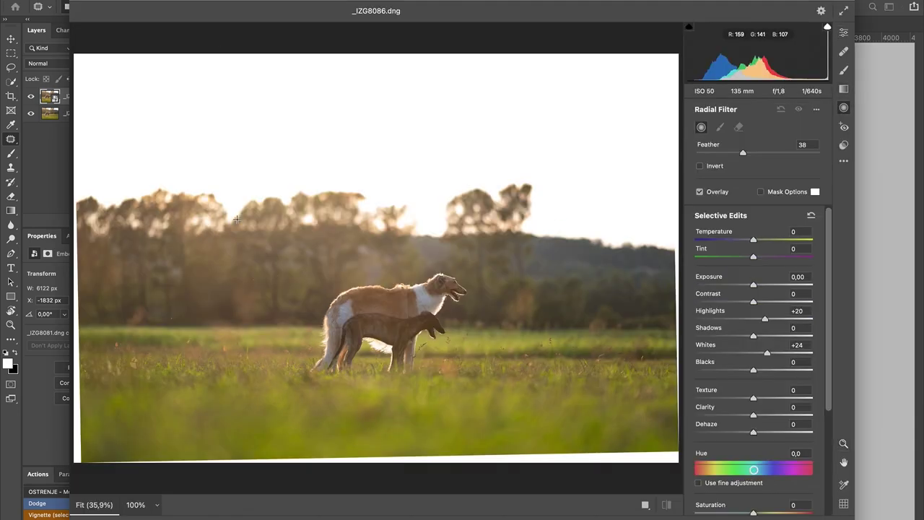
pyautogui.moveTo(355, 231); pyautogui.dragTo(556, 260)
pyautogui.moveTo(206, 169); pyautogui.dragTo(362, 219)
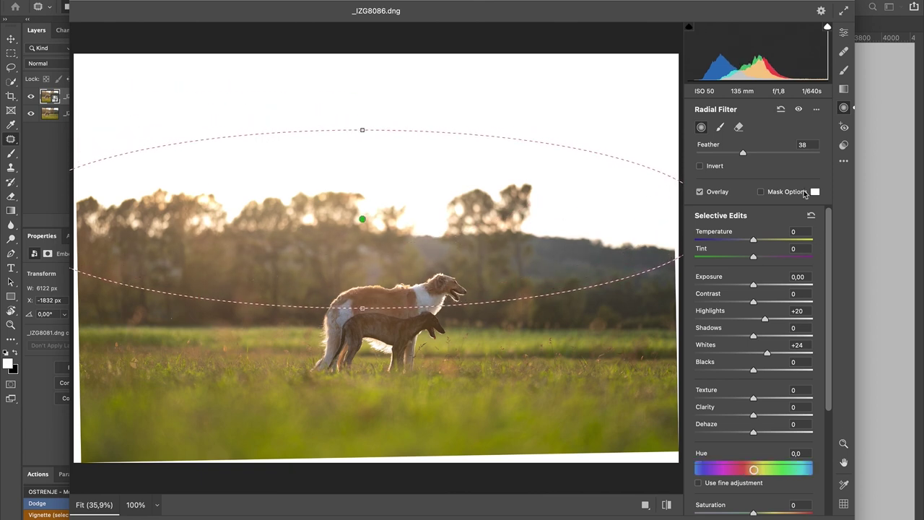
pyautogui.click(810, 215)
pyautogui.click(768, 318)
pyautogui.click(765, 353)
pyautogui.click(763, 513)
# Add a radial filter on the dogs with Exposure +0.40, Shadows +25 and added Dehaze.
pyautogui.moveTo(395, 325)
pyautogui.mouseDown()
pyautogui.moveTo(458, 361)
pyautogui.moveTo(480, 348)
pyautogui.mouseUp()
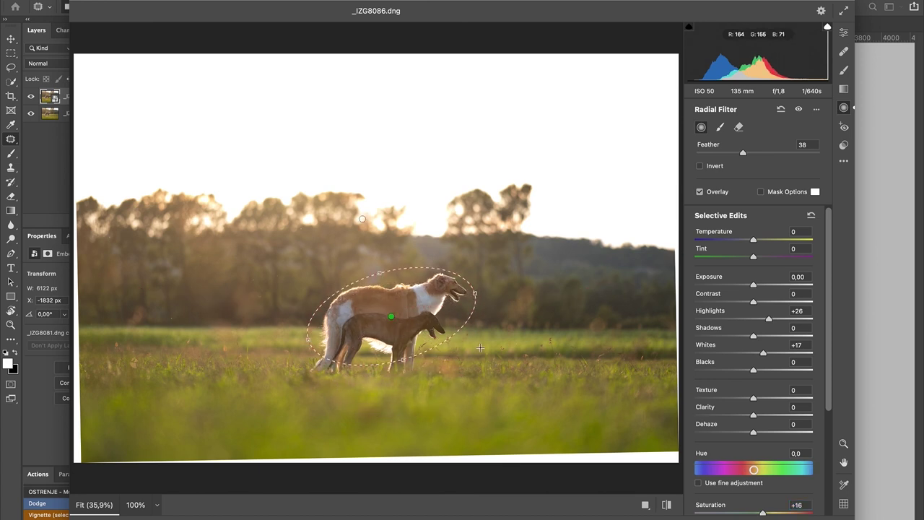
pyautogui.click(812, 214)
pyautogui.moveTo(753, 285); pyautogui.dragTo(759, 284)
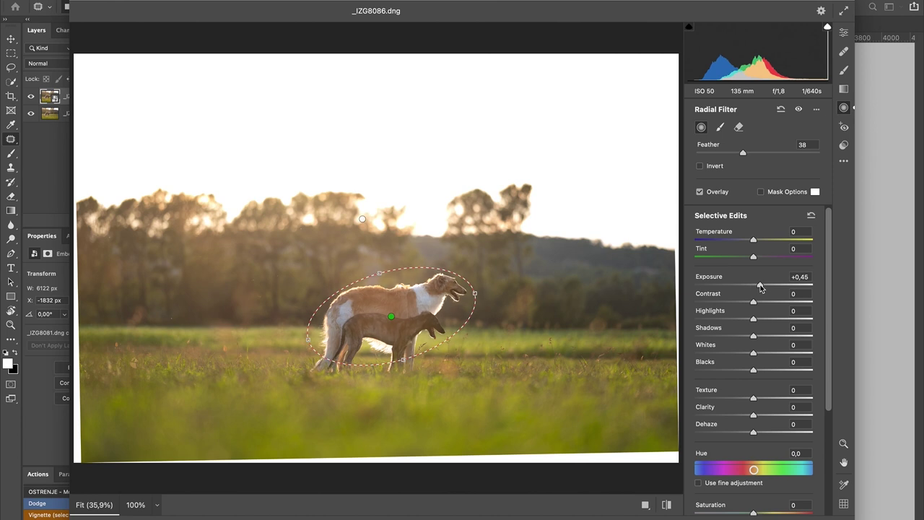
pyautogui.moveTo(754, 336); pyautogui.dragTo(769, 336)
pyautogui.moveTo(745, 433); pyautogui.dragTo(762, 433)
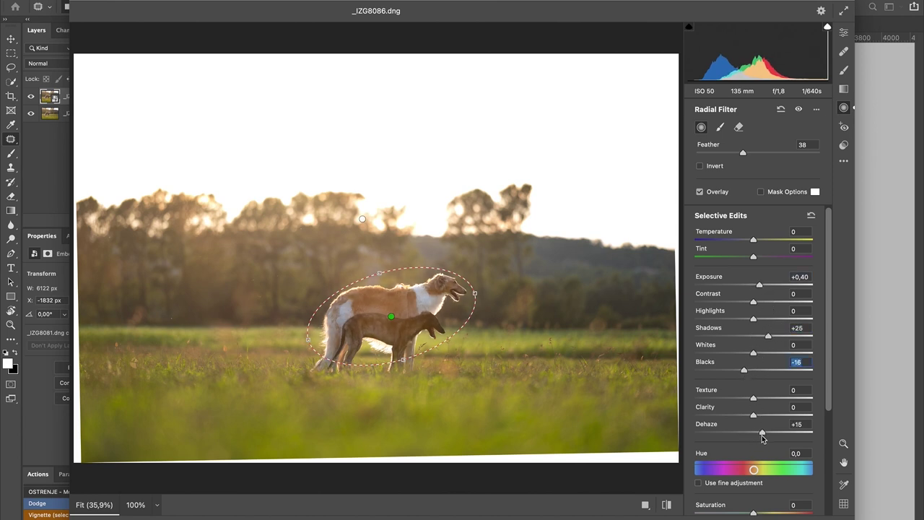
pyautogui.click(739, 126)
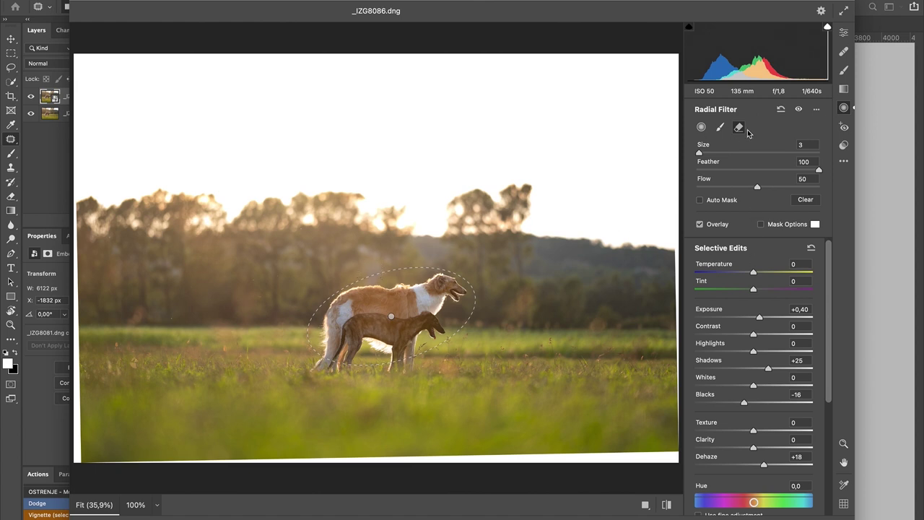
pyautogui.click(701, 127)
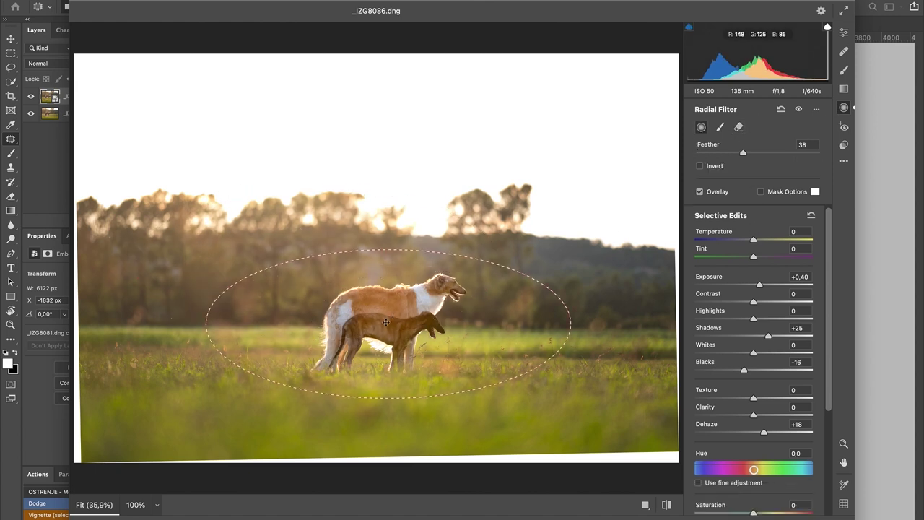
# Add an inverted radial around the dogs with Texture -14, Clarity -12, Dehaze -5, and apply.
pyautogui.moveTo(316, 266); pyautogui.dragTo(487, 325)
pyautogui.click(699, 165)
pyautogui.click(811, 215)
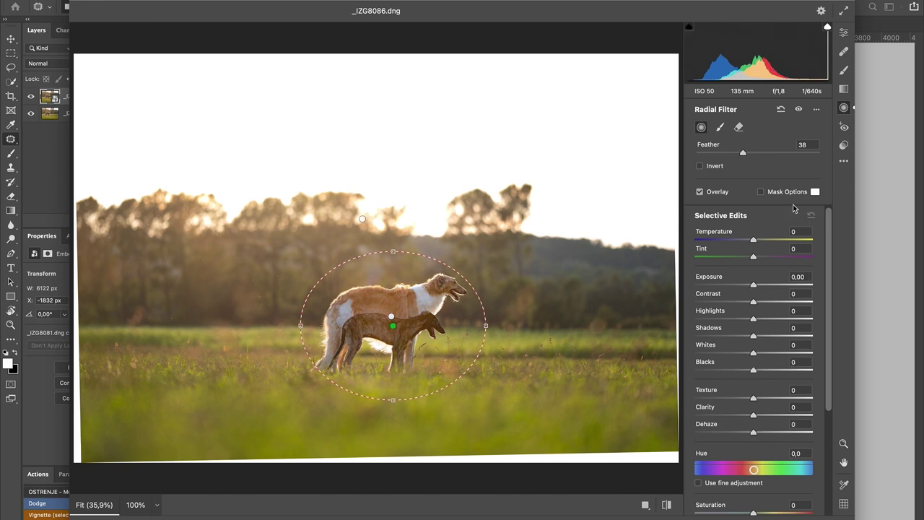
pyautogui.moveTo(754, 415); pyautogui.dragTo(746, 399)
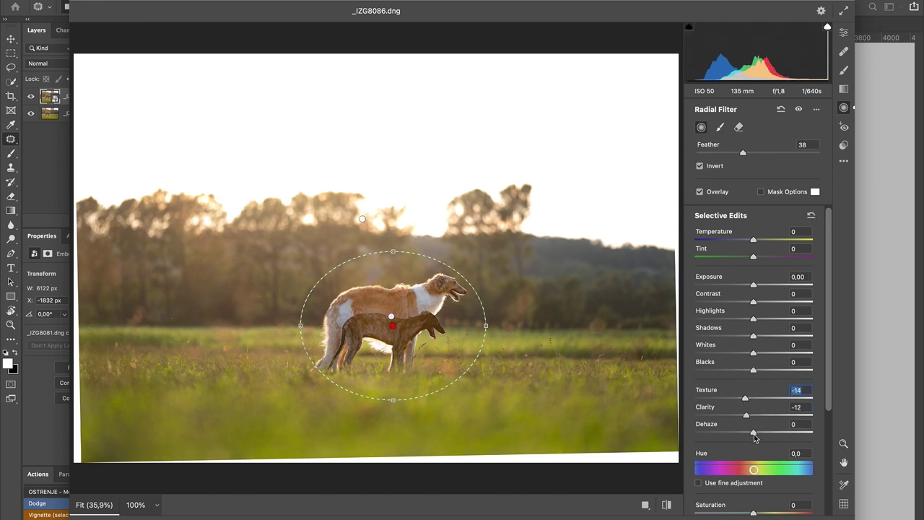
pyautogui.moveTo(754, 432); pyautogui.dragTo(750, 431)
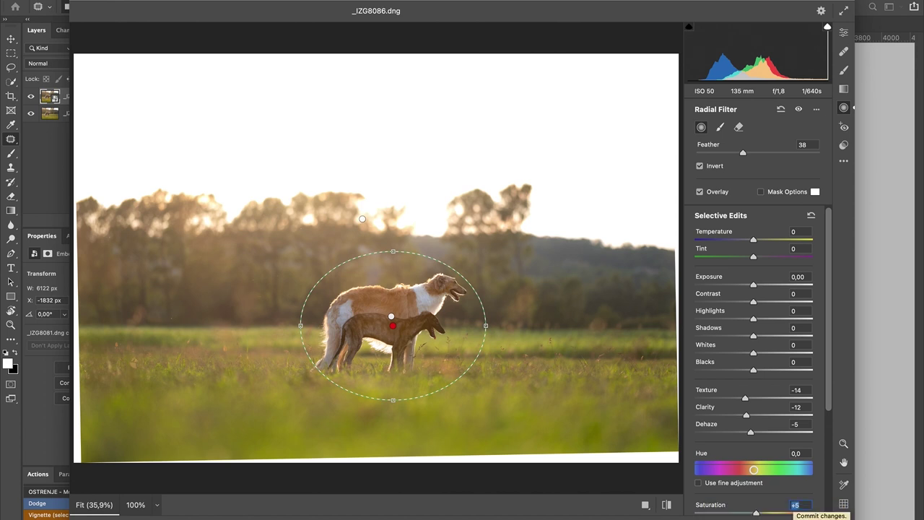
pyautogui.press('Return')
# Add a Gradient Fill layer with an angle of 90°.
pyautogui.click(52, 112)
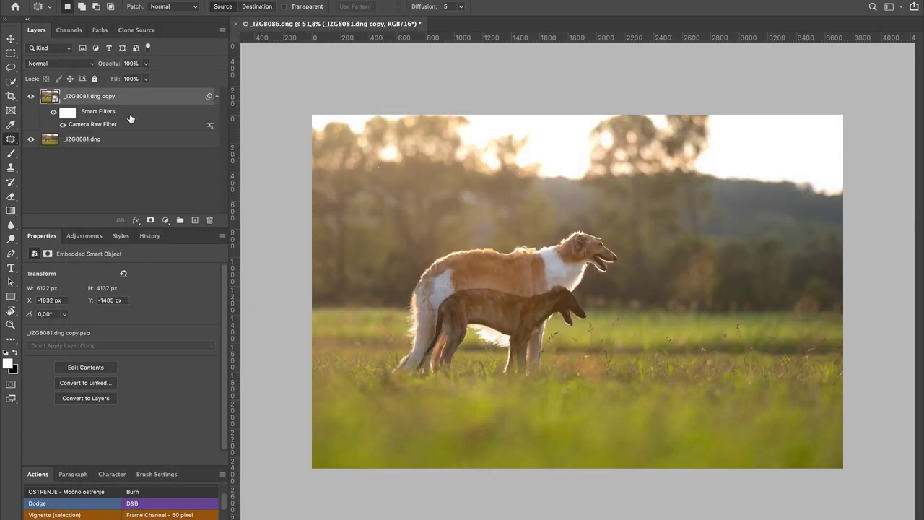
pyautogui.click(166, 221)
pyautogui.click(194, 248)
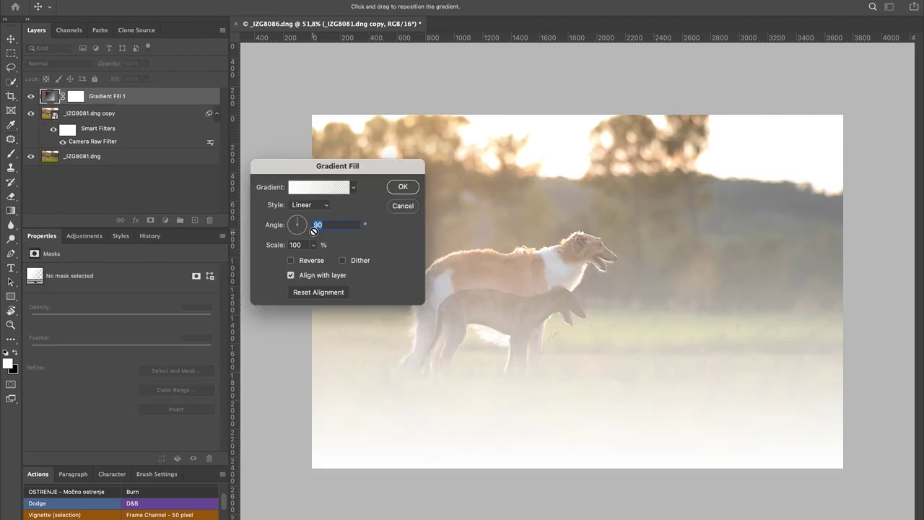
pyautogui.write('90')
pyautogui.press('Return')
# Blend the gradient fill in Soft Light at 23% opacity.
pyautogui.click(78, 63)
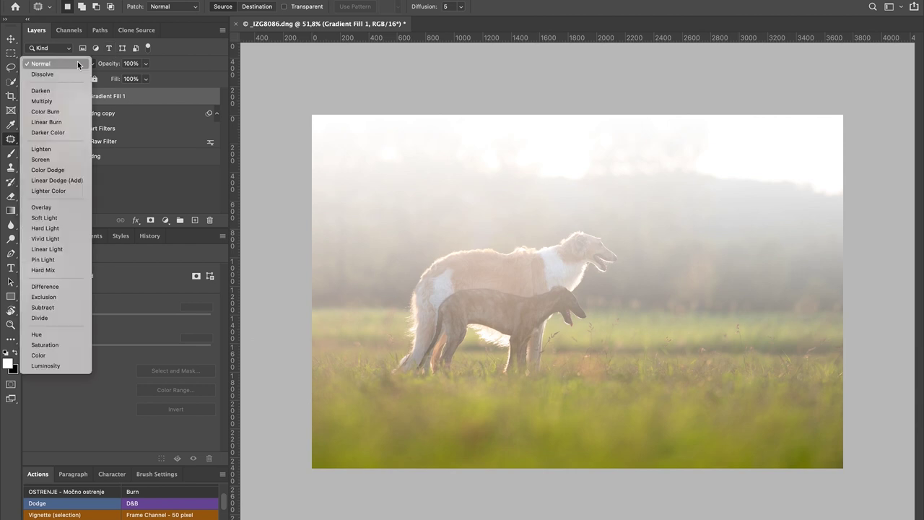
pyautogui.click(64, 215)
pyautogui.write('82')
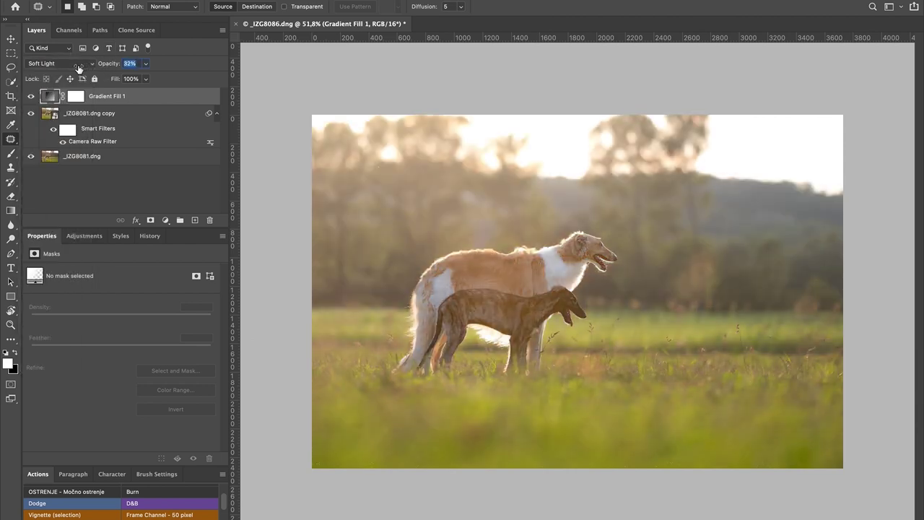
pyautogui.moveTo(106, 66); pyautogui.dragTo(108, 66)
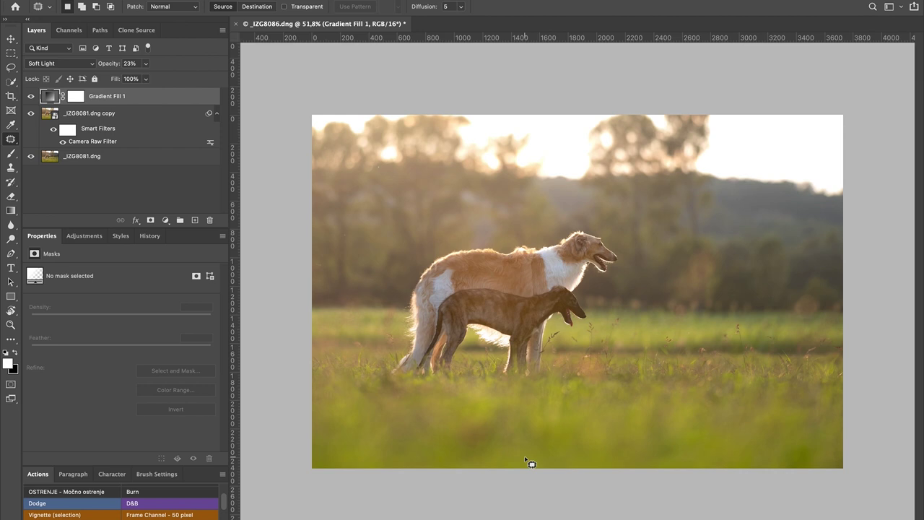
pyautogui.click(165, 221)
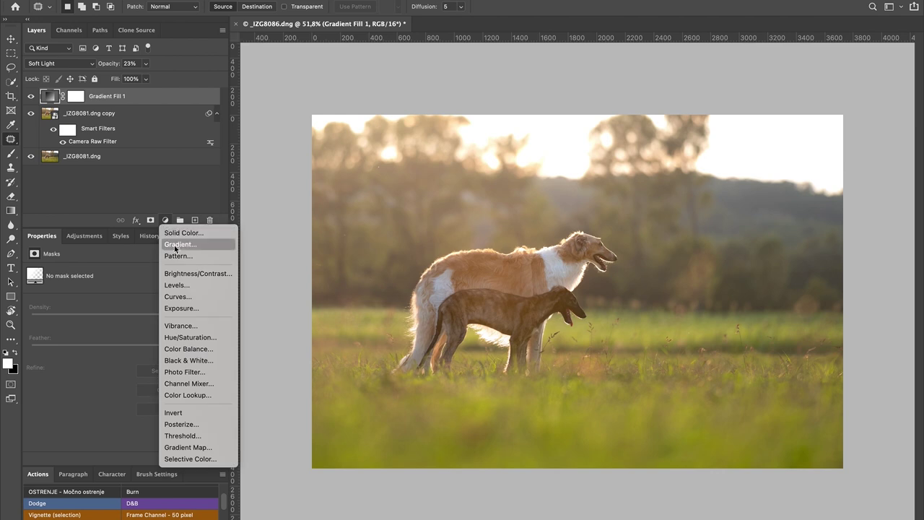
# Add Gradient Fill 2 with a dark brown left stop, blended in Multiply.
pyautogui.click(174, 245)
pyautogui.click(322, 185)
pyautogui.click(208, 300)
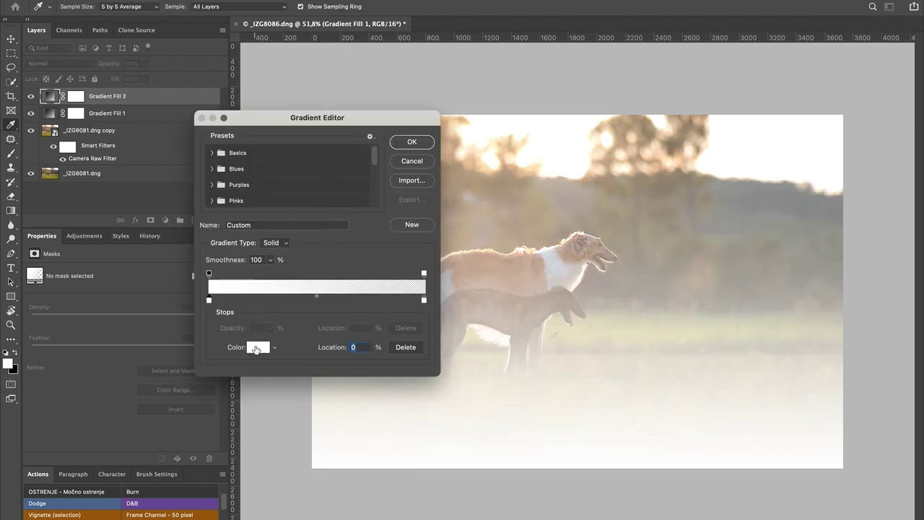
pyautogui.click(258, 347)
pyautogui.click(578, 498)
pyautogui.click(643, 213)
pyautogui.moveTo(599, 489); pyautogui.dragTo(637, 497)
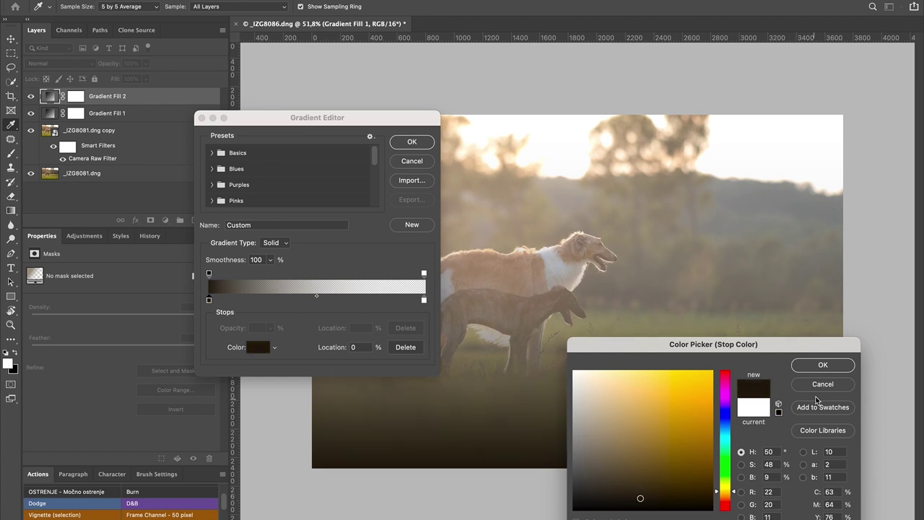
pyautogui.click(823, 364)
pyautogui.click(411, 142)
pyautogui.click(404, 186)
pyautogui.click(61, 63)
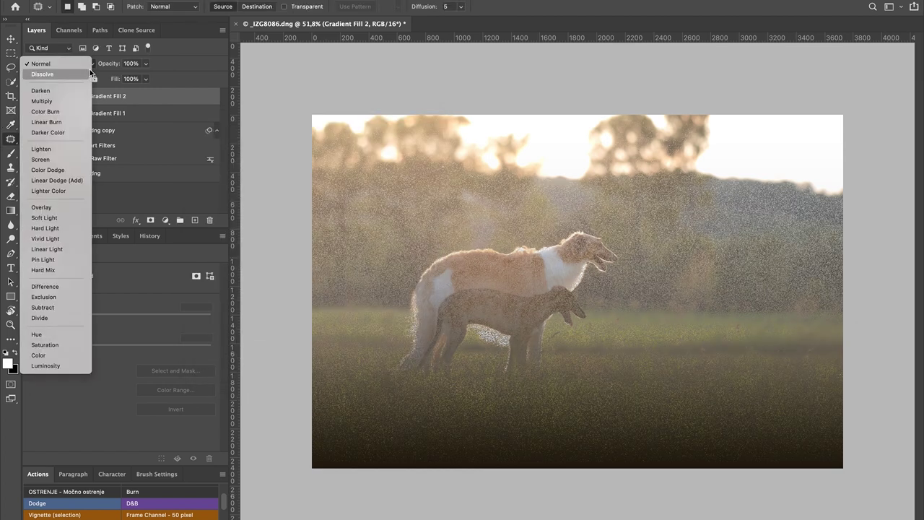
pyautogui.click(60, 101)
pyautogui.moveTo(115, 63); pyautogui.dragTo(94, 67)
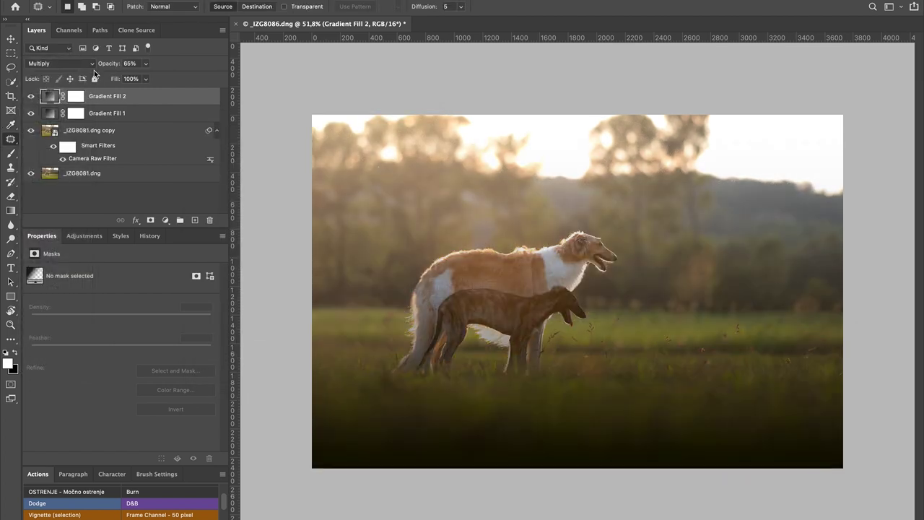
# Select both dogs and output the selection as an inverted layer mask excluding them.
pyautogui.press('w')
pyautogui.click(327, 7)
pyautogui.moveTo(510, 312); pyautogui.dragTo(532, 378)
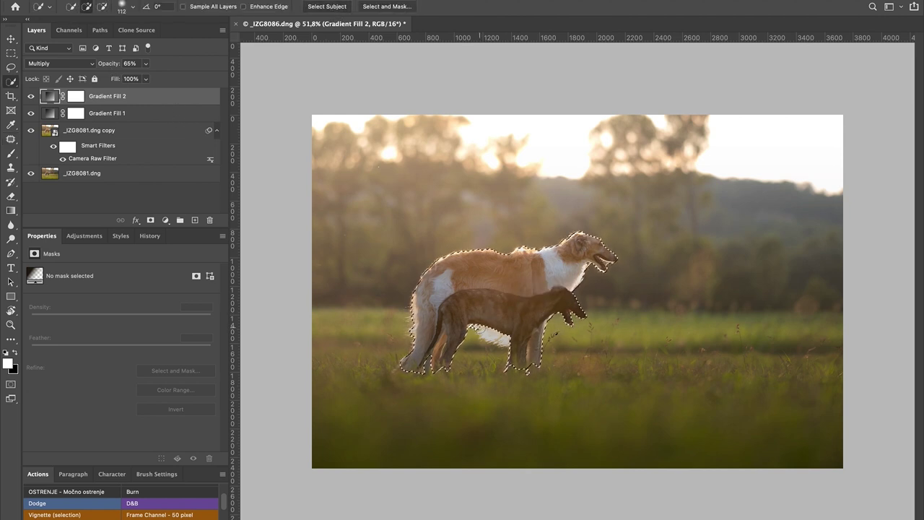
pyautogui.moveTo(532, 378); pyautogui.dragTo(426, 402)
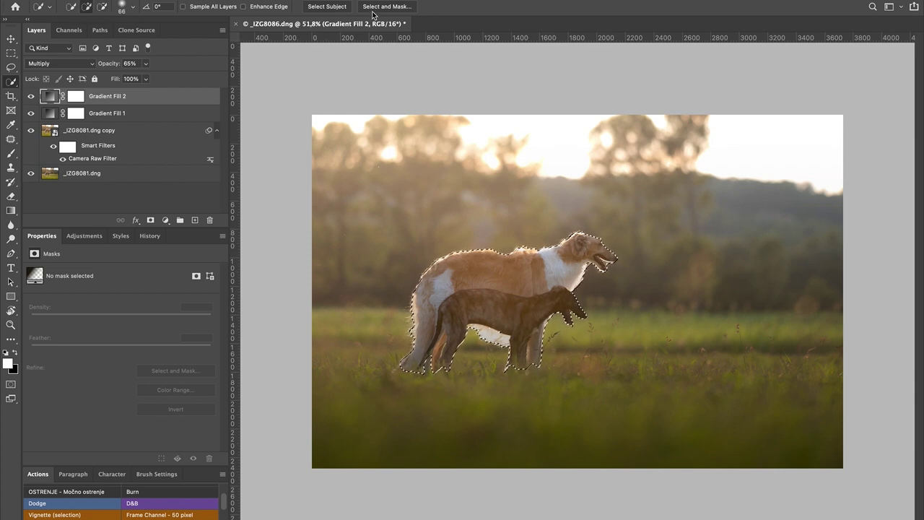
pyautogui.hotkey('ctrl', 'alt', 'r')
pyautogui.click(856, 509)
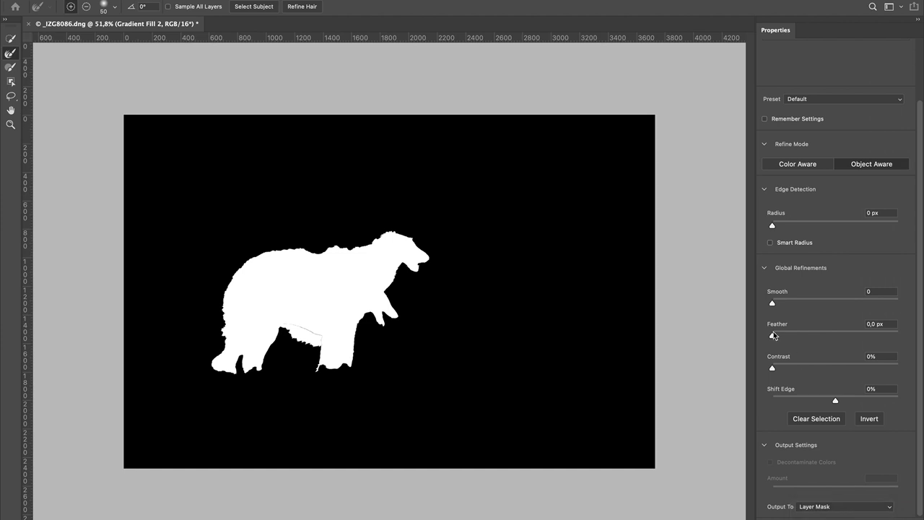
pyautogui.press('Return')
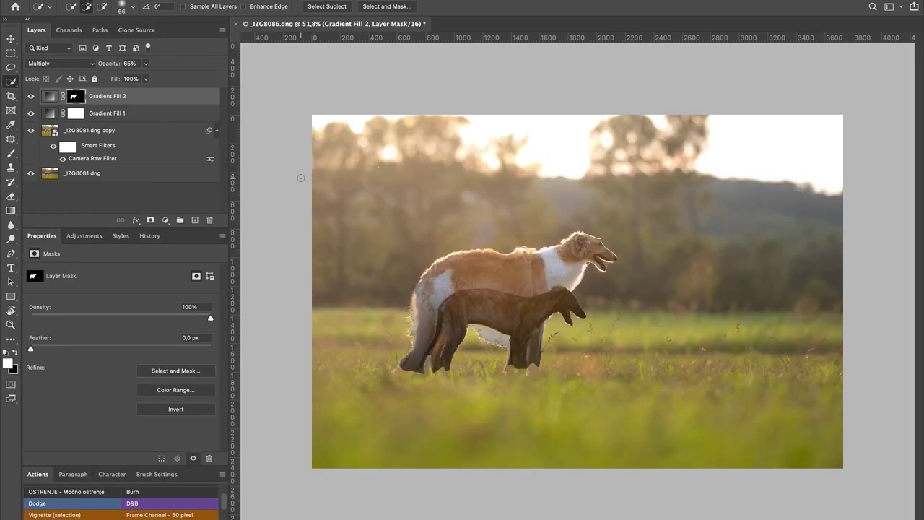
pyautogui.hotkey('ctrl', 'i')
# Copy the dog mask onto Gradient Fill 1 and lower Gradient Fill 2 to 43% opacity.
pyautogui.moveTo(77, 97); pyautogui.dragTo(85, 115)
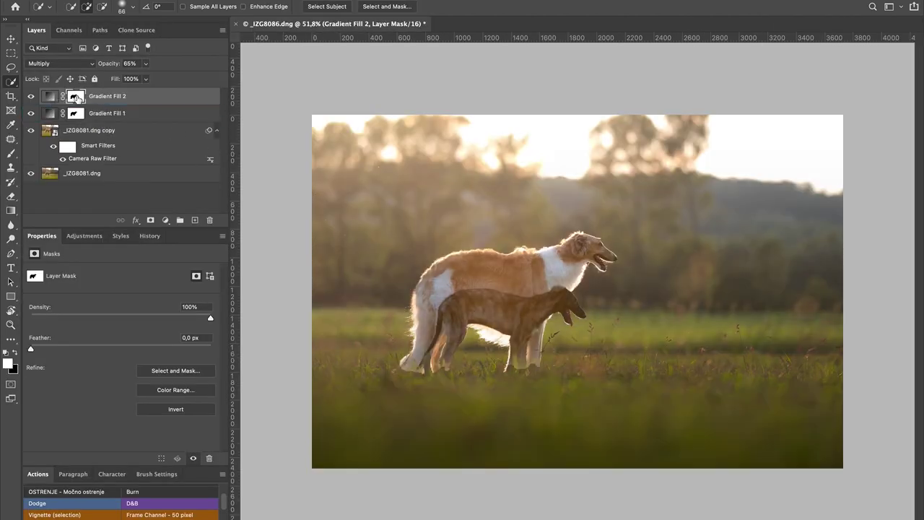
pyautogui.moveTo(103, 69); pyautogui.dragTo(87, 69)
pyautogui.press('b')
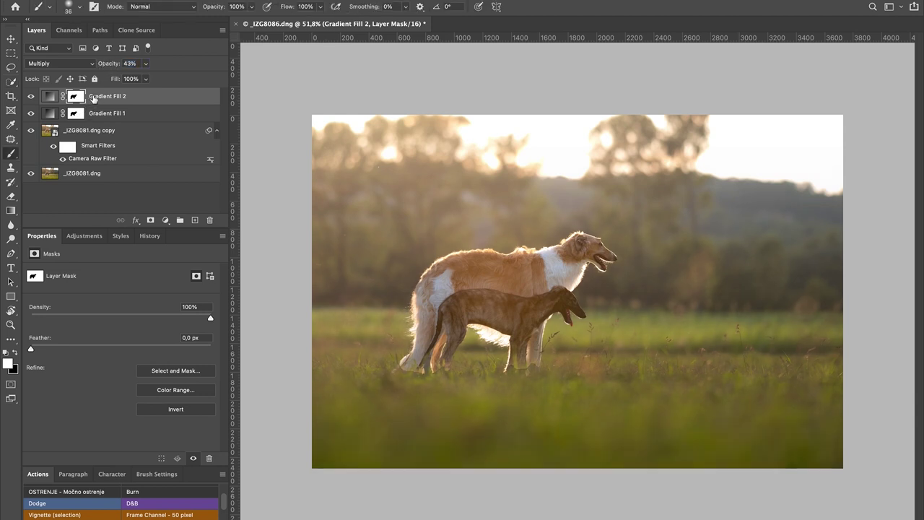
pyautogui.hotkey('shift', '1')
pyautogui.moveTo(408, 336); pyautogui.dragTo(444, 336)
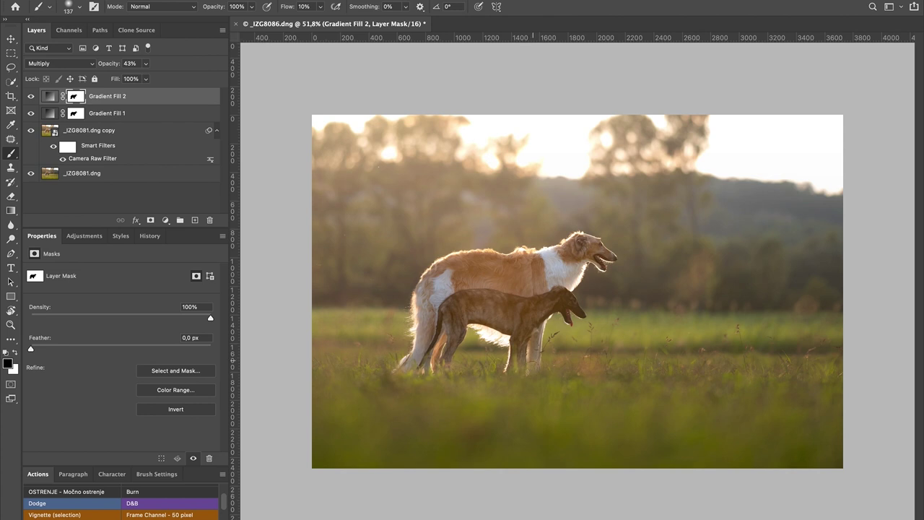
pyautogui.click(73, 114)
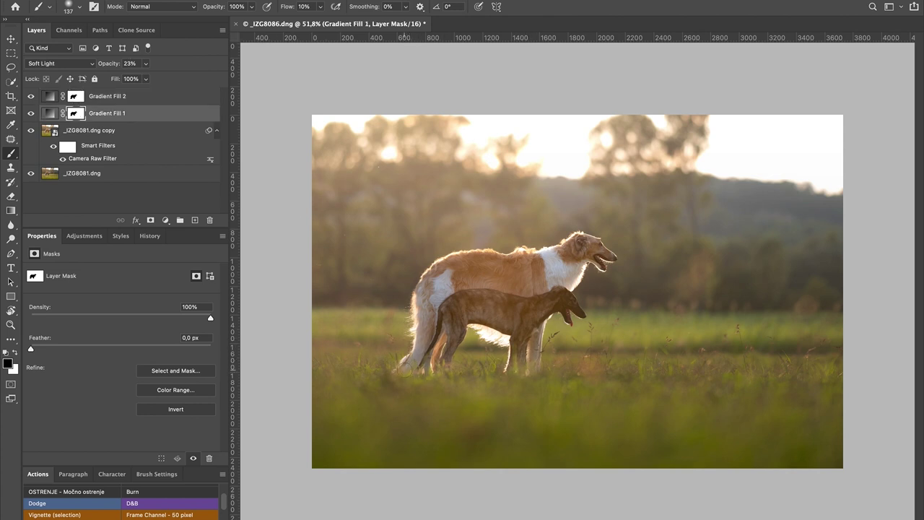
# Toggle both gradient layers' visibility to compare, then select Gradient Fill 2.
pyautogui.click(31, 96)
pyautogui.click(30, 114)
pyautogui.click(31, 114)
pyautogui.click(72, 97)
pyautogui.press('x')
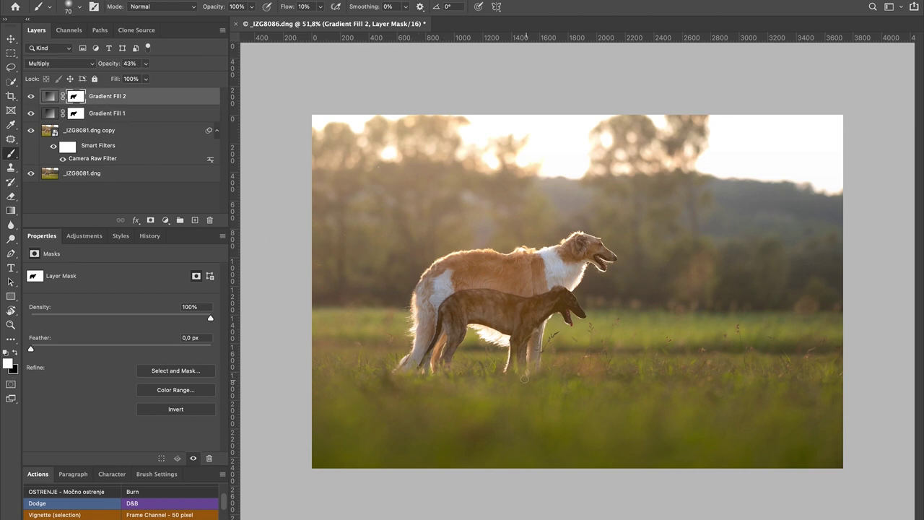
# Add Selective Color on Yellows (Cyan -7, Magenta +6, Black -9), then create dodge and burn curves.
pyautogui.click(165, 219)
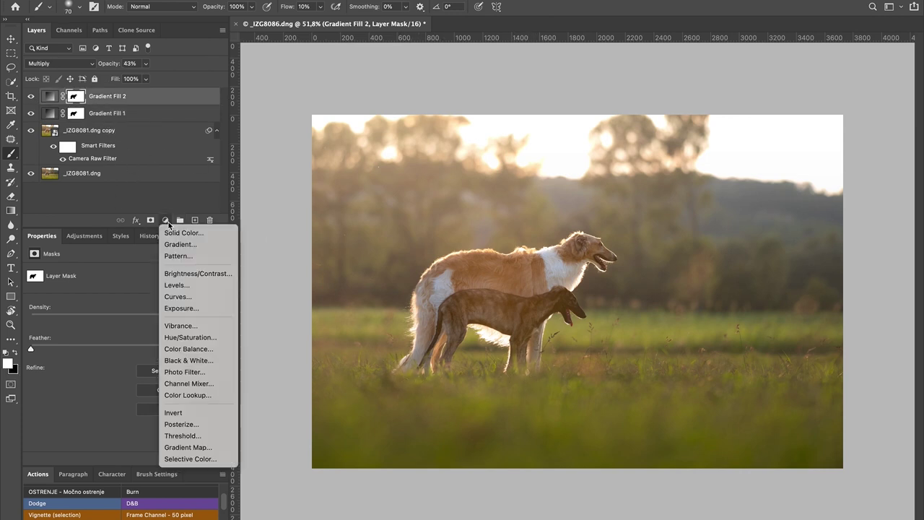
pyautogui.click(184, 458)
pyautogui.click(126, 284)
pyautogui.moveTo(120, 328); pyautogui.dragTo(126, 329)
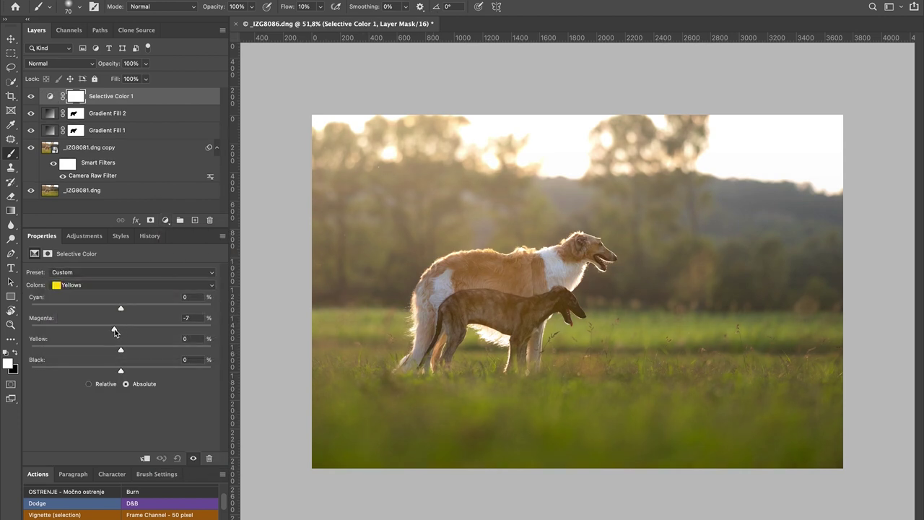
pyautogui.moveTo(114, 350); pyautogui.dragTo(113, 371)
pyautogui.click(163, 504)
# Paint white dodge strokes over the rim-lit highlights on the smaller dog's head.
pyautogui.press('x')
pyautogui.scroll(3, 568, 262)
pyautogui.scroll(3, 568, 262)
pyautogui.scroll(3, 568, 262)
pyautogui.press('[')
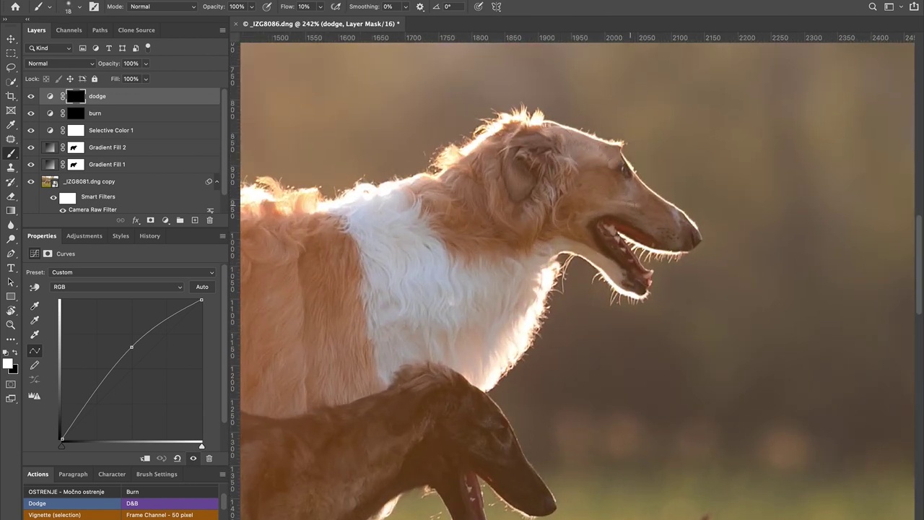
pyautogui.press(']')
pyautogui.scroll(-2, 512, 259)
pyautogui.scroll(-3, 449, 257)
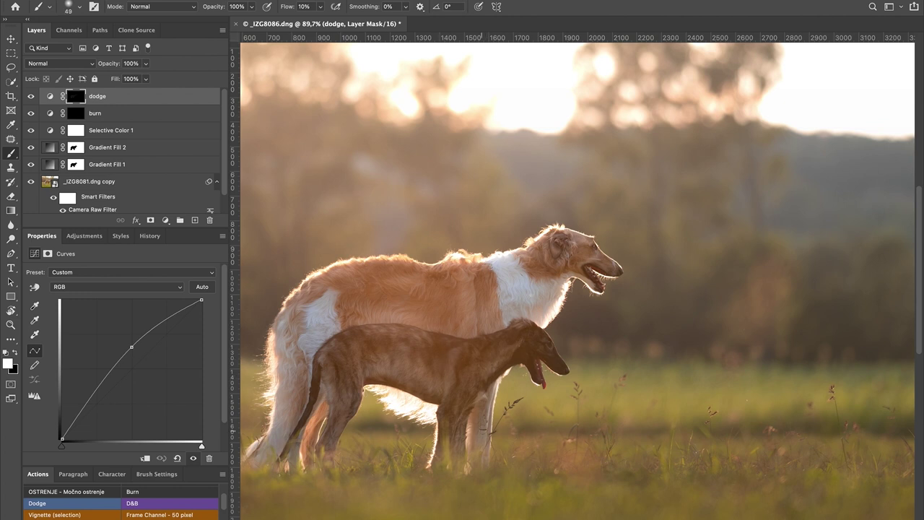
pyautogui.scroll(3, 497, 350)
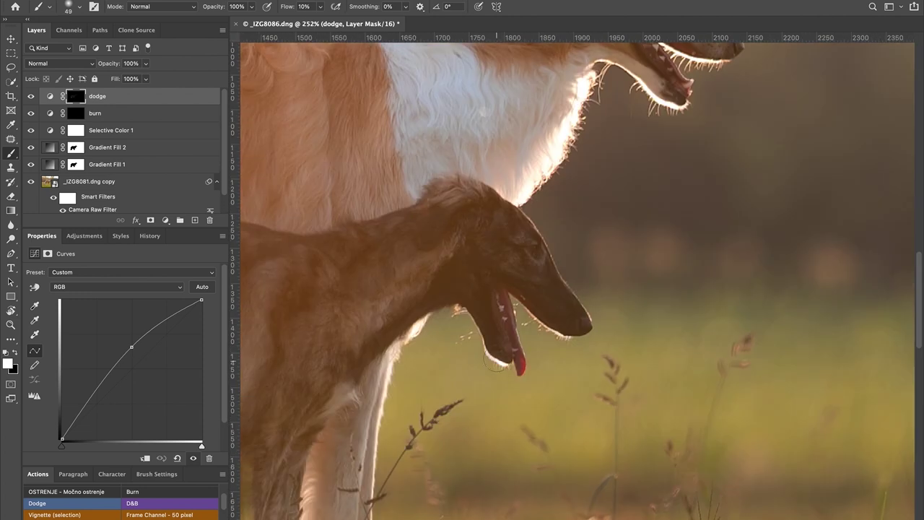
pyautogui.moveTo(540, 261); pyautogui.dragTo(534, 261)
pyautogui.scroll(-5, 510, 242)
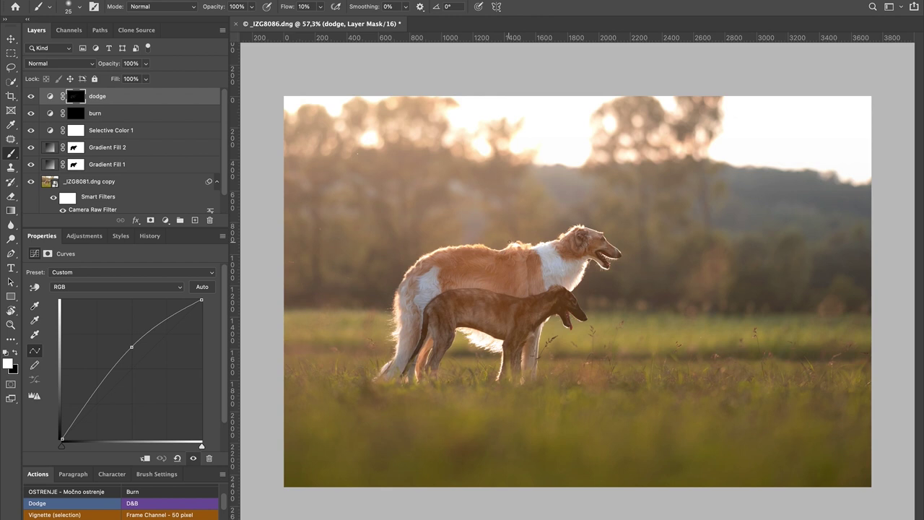
pyautogui.click(109, 115)
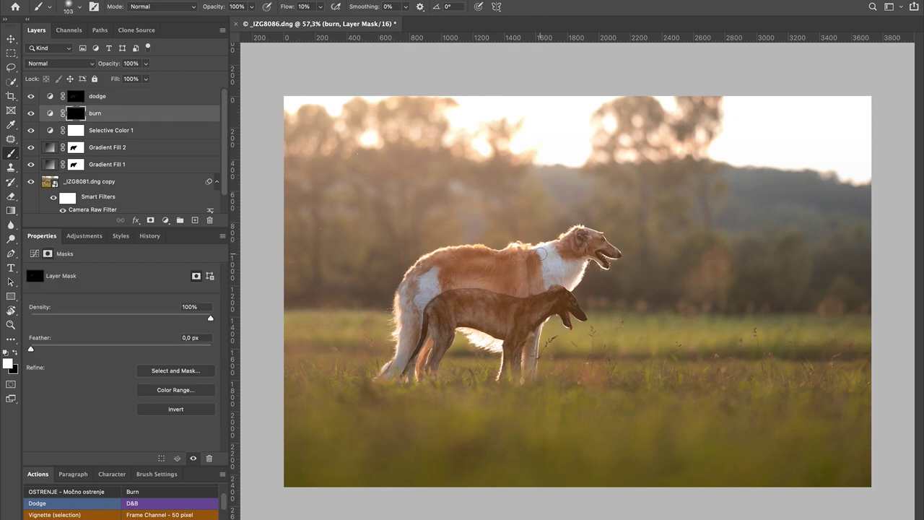
# Paint the burn layer's mask over shadow areas on both dogs, resizing the brush as needed.
pyautogui.scroll(8, 593, 292)
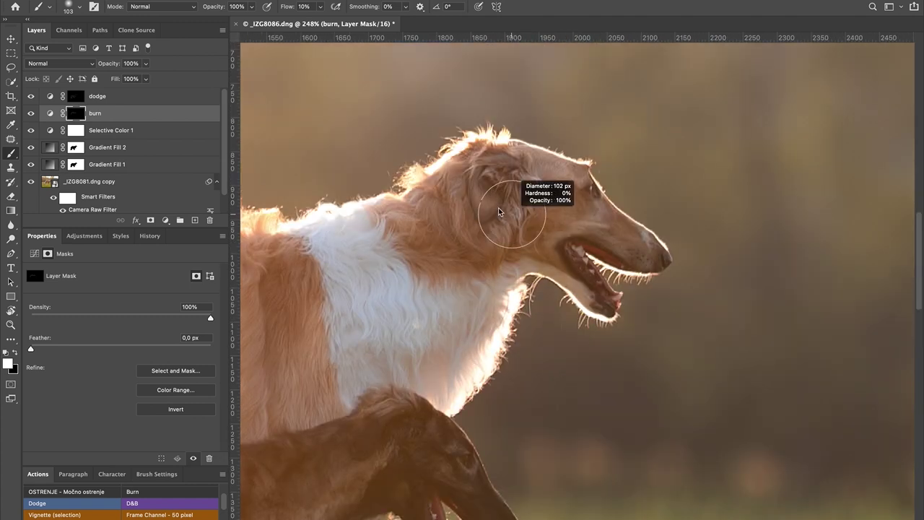
pyautogui.press('[')
pyautogui.press('[')
pyautogui.press('[')
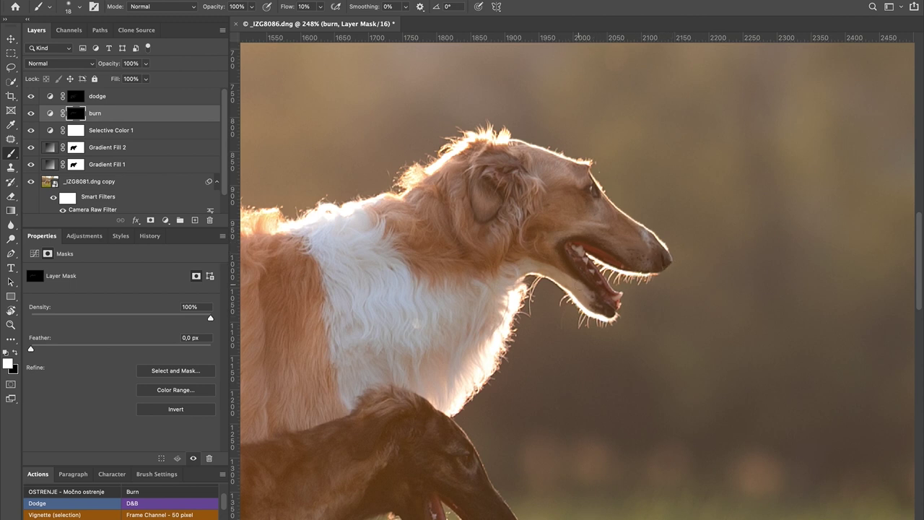
pyautogui.scroll(-3, 570, 255)
pyautogui.hscroll(-2, 570, 255)
pyautogui.scroll(-3, 569, 173)
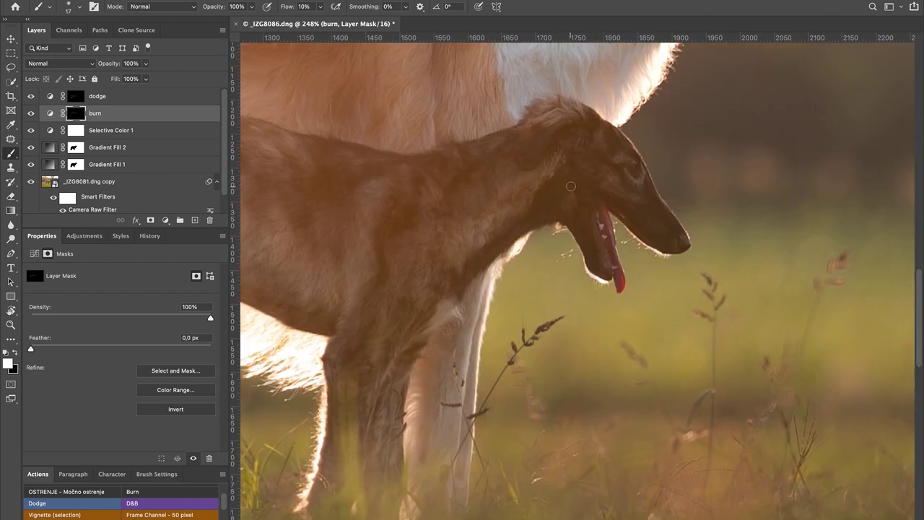
pyautogui.moveTo(666, 224)
pyautogui.mouseDown()
pyautogui.moveTo(638, 208)
pyautogui.moveTo(626, 182)
pyautogui.mouseUp()
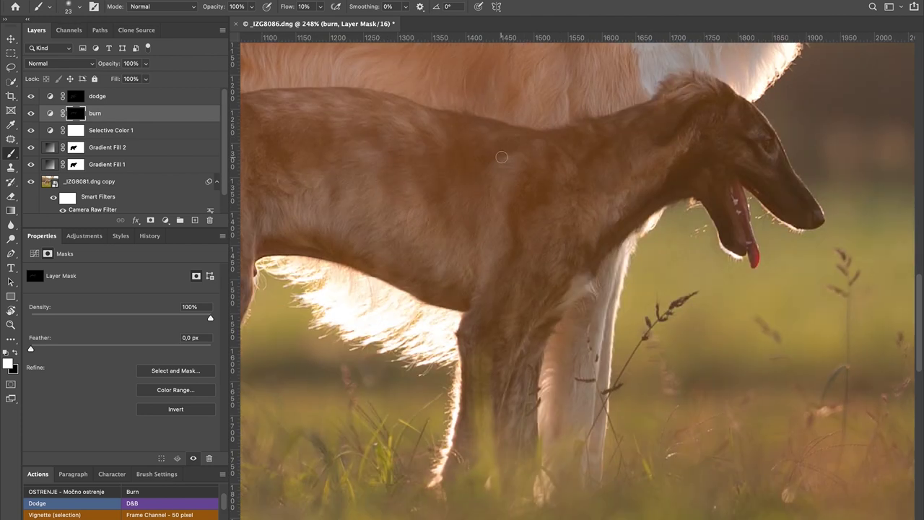
pyautogui.scroll(-5, 545, 159)
pyautogui.moveTo(547, 238)
pyautogui.mouseDown()
pyautogui.moveTo(585, 238)
pyautogui.moveTo(537, 249)
pyautogui.moveTo(514, 274)
pyautogui.mouseUp()
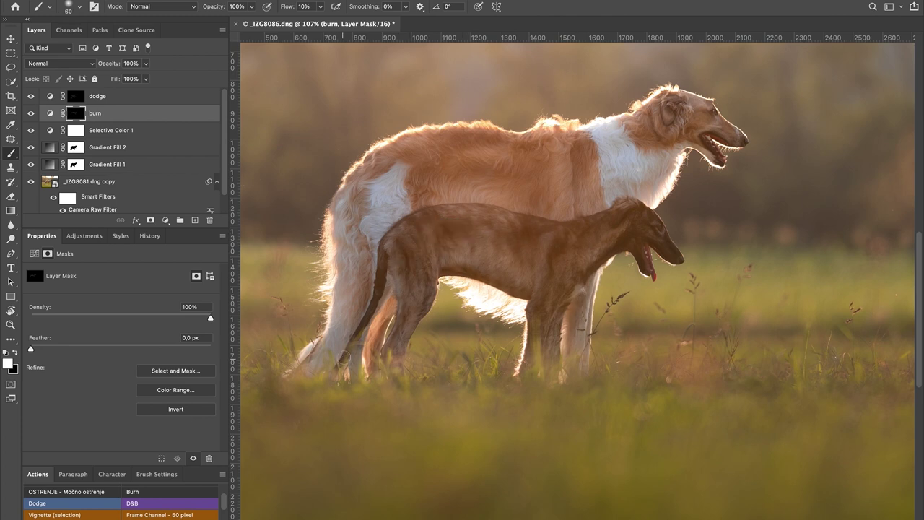
# Lower the burn layer's opacity to 57% and toggle the dodge layer to compare.
pyautogui.scroll(-5, 389, 256)
pyautogui.moveTo(108, 66); pyautogui.dragTo(93, 66)
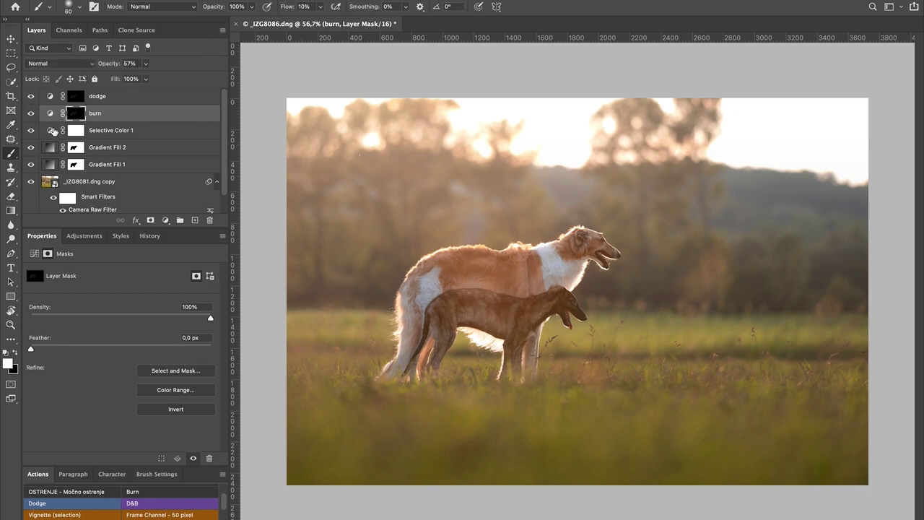
pyautogui.click(30, 97)
# Add a Levels layer with inputs 23 / 0.90 / 243 and output black 6.
pyautogui.click(97, 96)
pyautogui.click(84, 235)
pyautogui.click(83, 267)
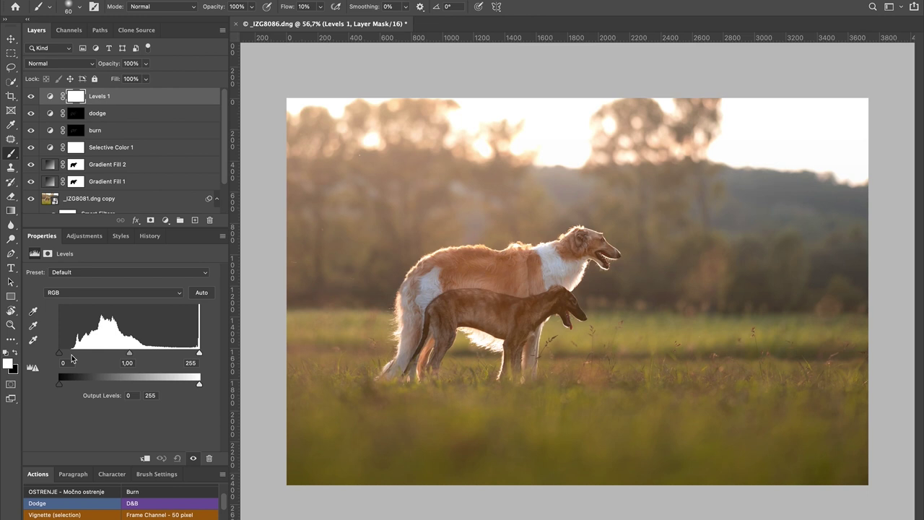
pyautogui.moveTo(59, 352); pyautogui.dragTo(71, 352)
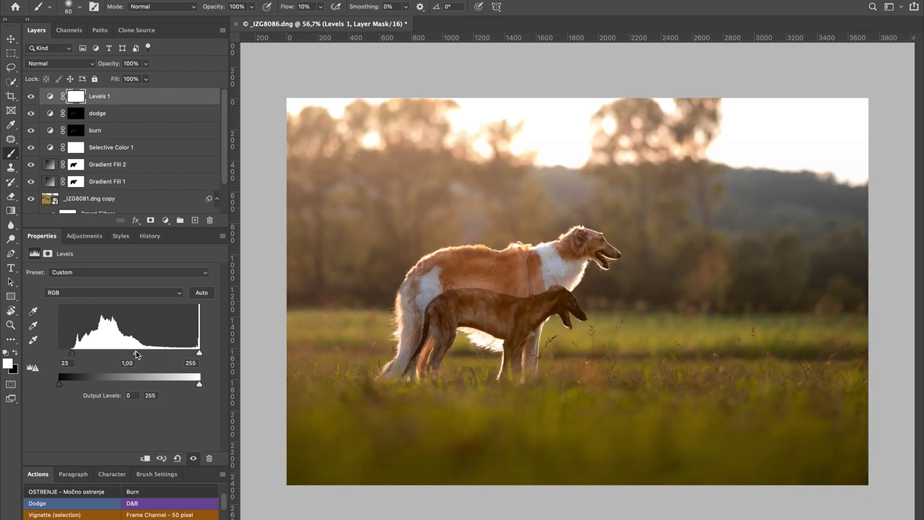
pyautogui.moveTo(199, 352); pyautogui.dragTo(193, 352)
pyautogui.moveTo(133, 352); pyautogui.dragTo(138, 353)
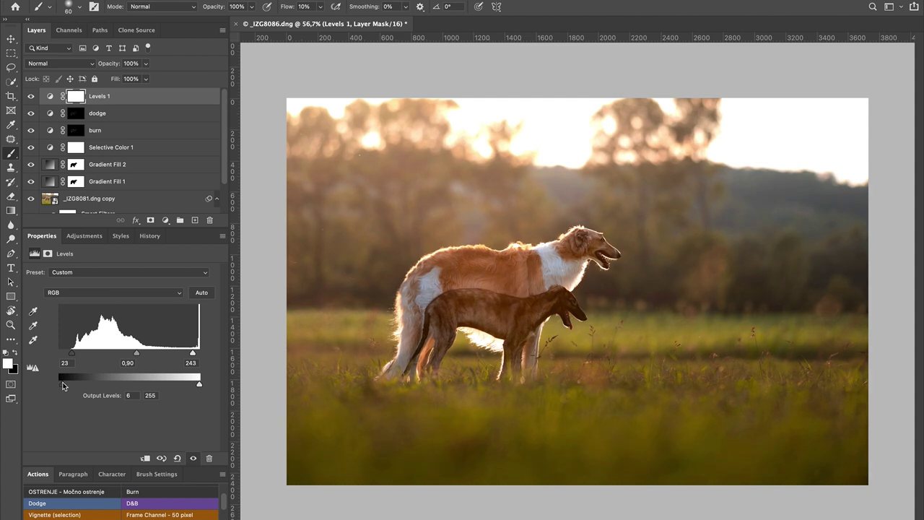
pyautogui.click(30, 96)
# Add a Brightness/Contrast layer with Brightness raised to 16.
pyautogui.click(166, 219)
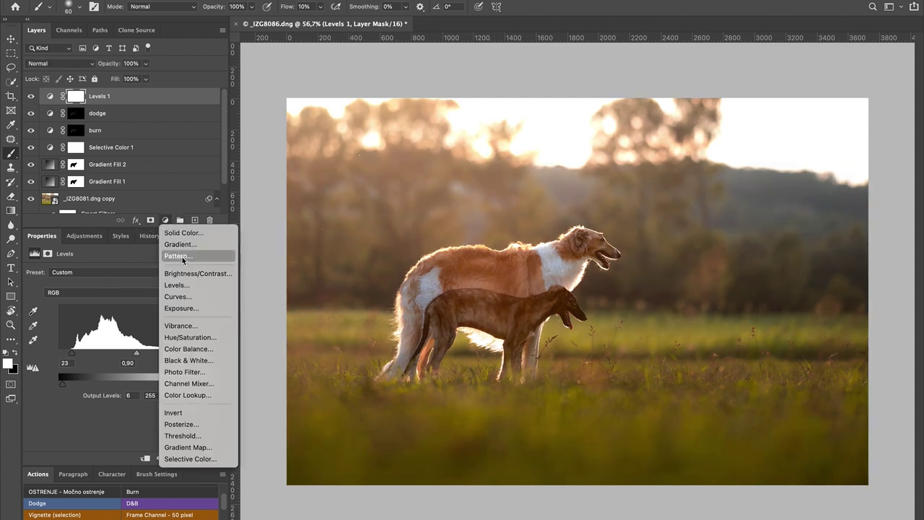
pyautogui.click(195, 270)
pyautogui.click(123, 301)
pyautogui.moveTo(124, 302); pyautogui.dragTo(118, 324)
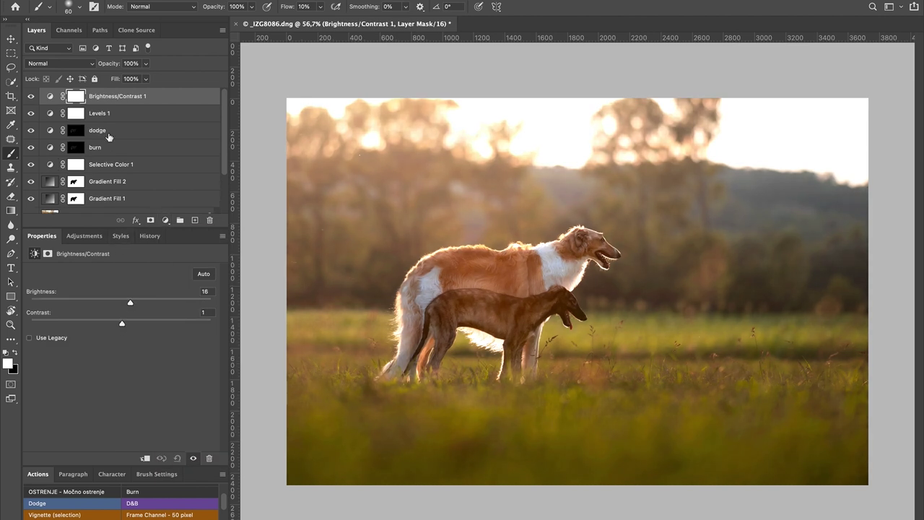
# Add Selective Color 2 reducing Cyan in Yellows, and mask part of its effect in black.
pyautogui.click(165, 219)
pyautogui.click(195, 461)
pyautogui.click(127, 284)
pyautogui.moveTo(121, 308)
pyautogui.mouseDown()
pyautogui.moveTo(105, 310)
pyautogui.moveTo(132, 327)
pyautogui.moveTo(100, 329)
pyautogui.moveTo(120, 329)
pyautogui.mouseUp()
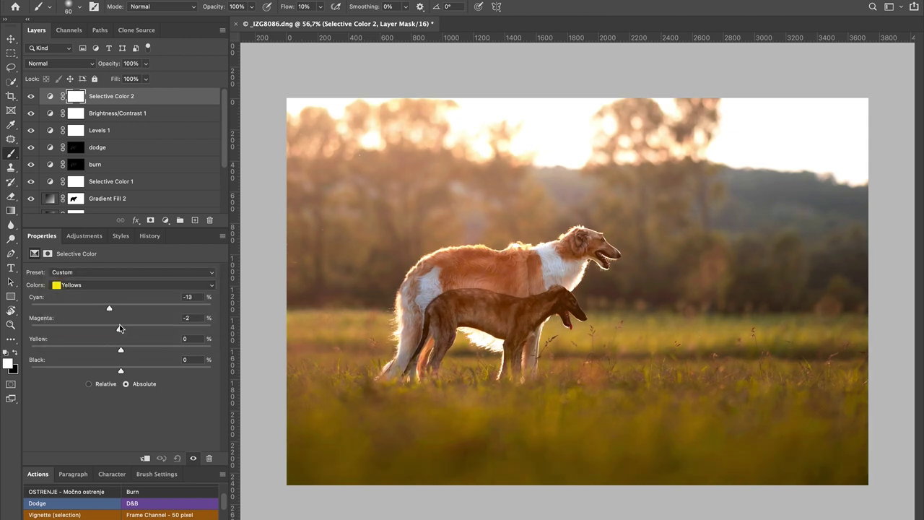
pyautogui.press('x')
pyautogui.moveTo(433, 314)
pyautogui.mouseDown()
pyautogui.moveTo(513, 296)
pyautogui.moveTo(488, 317)
pyautogui.mouseUp()
pyautogui.press('[')
pyautogui.press('[')
# Set Gradient Fill 3 to Soft Light at 21%, mask it off the top-left trees, and add a Curves layer.
pyautogui.scroll(-3, 93, 514)
pyautogui.click(58, 63)
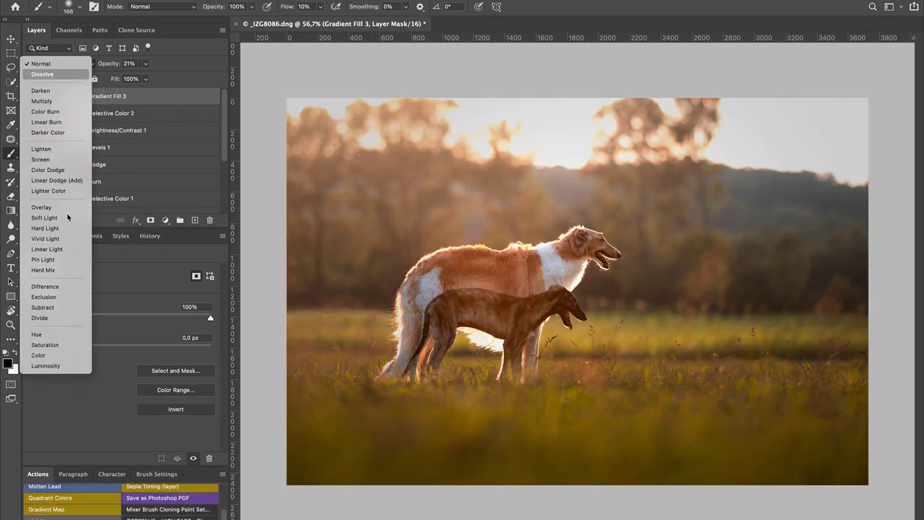
pyautogui.click(66, 219)
pyautogui.press('x')
pyautogui.hotkey('shift', '0')
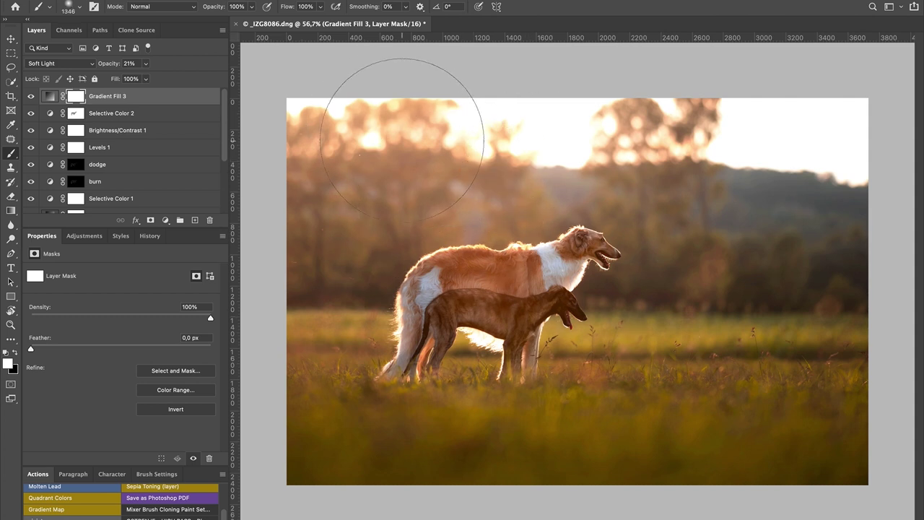
pyautogui.press('x')
pyautogui.moveTo(397, 137)
pyautogui.mouseDown()
pyautogui.moveTo(309, 124)
pyautogui.moveTo(276, 142)
pyautogui.mouseUp()
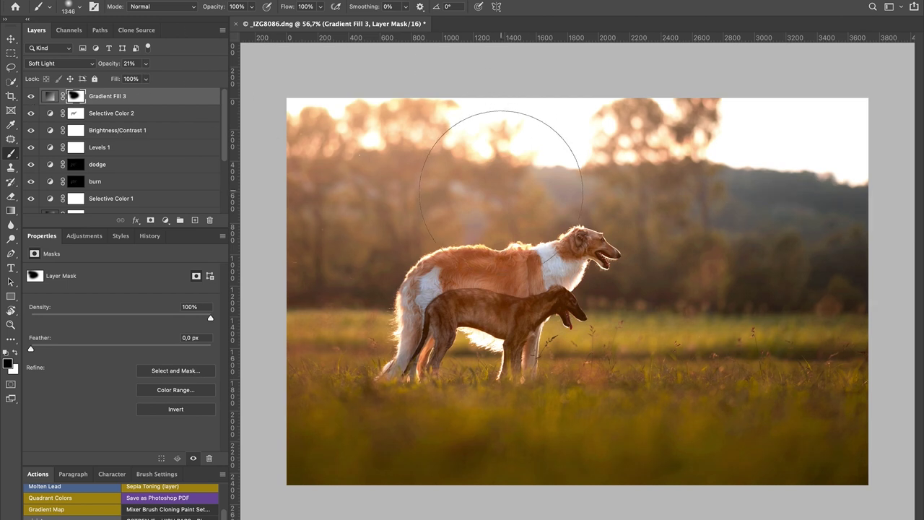
pyautogui.click(84, 235)
pyautogui.click(62, 265)
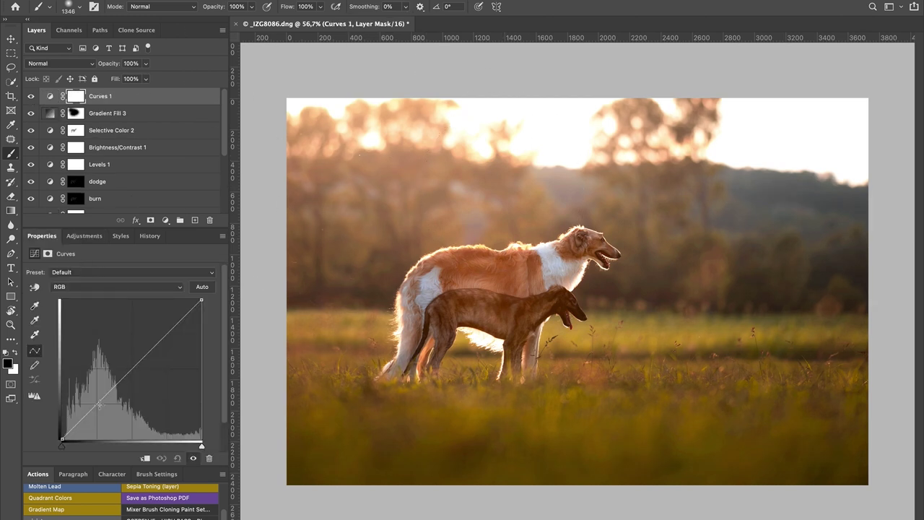
# Shape Curves 1 into a gentle contrast curve and set its opacity to 72%.
pyautogui.moveTo(179, 311); pyautogui.dragTo(166, 333)
pyautogui.moveTo(97, 406); pyautogui.dragTo(96, 406)
pyautogui.moveTo(111, 63); pyautogui.dragTo(100, 81)
# Zoom out and set the pasteboard around the photo to Black.
pyautogui.hotkey('ctrl', '-')
pyautogui.hotkey('ctrl', '-')
pyautogui.rightClick(817, 205)
pyautogui.click(827, 229)
pyautogui.hotkey('ctrl', '-')
pyautogui.hotkey('ctrl', '-')
pyautogui.hotkey('ctrl', '-')
pyautogui.scroll(3, 751, 180)
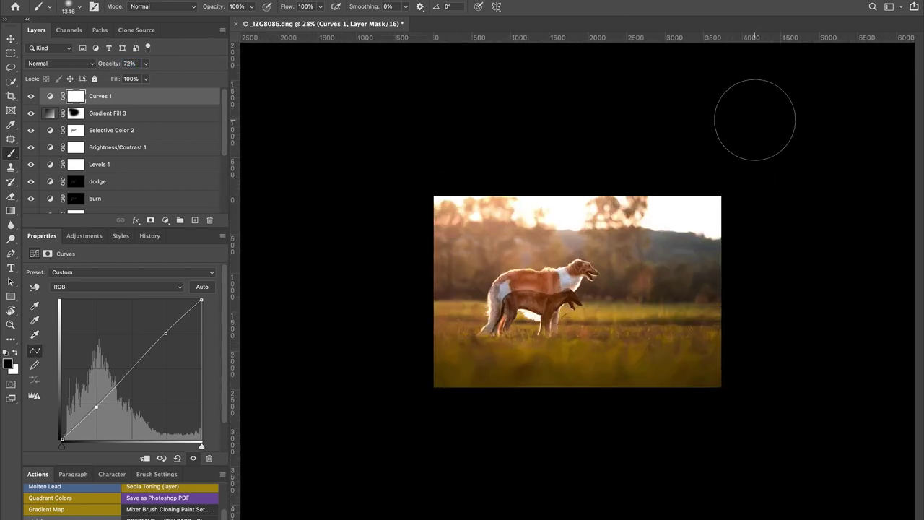
pyautogui.scroll(3, 755, 122)
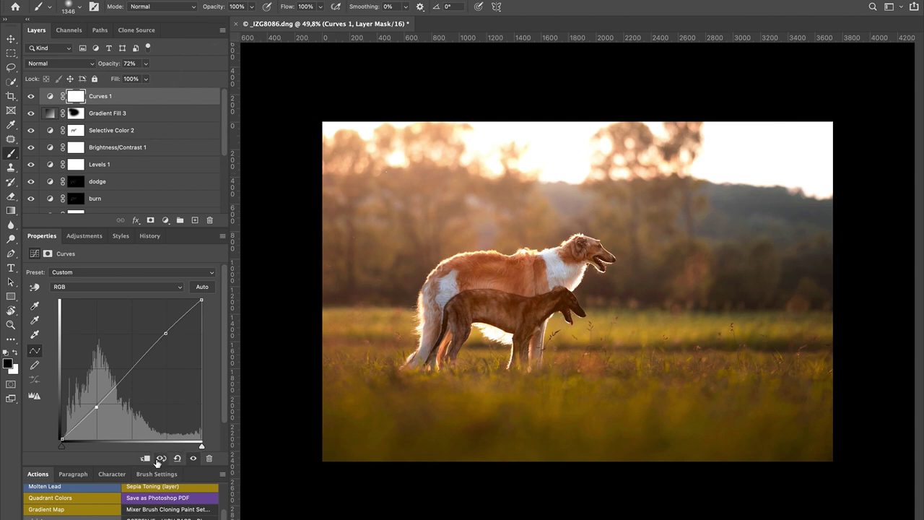
pyautogui.scroll(-3, 166, 509)
pyautogui.scroll(-3, 166, 511)
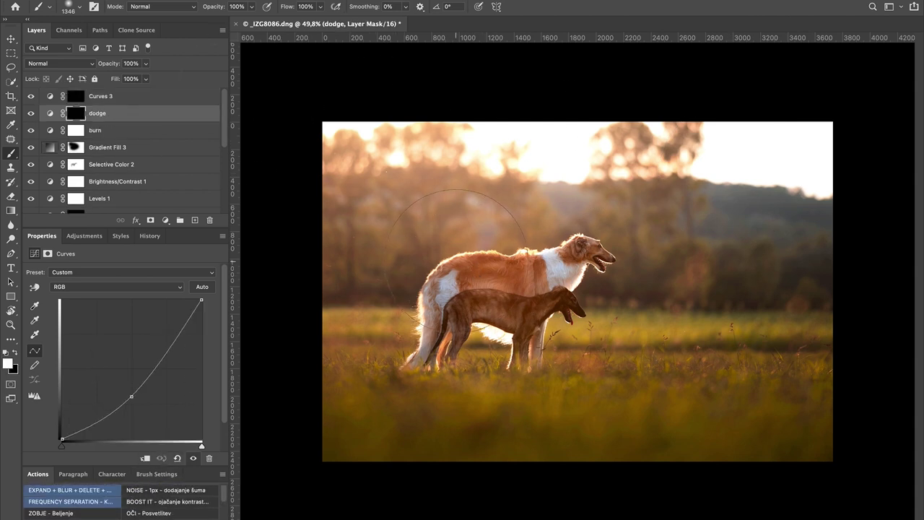
# Step back through recent edits, then restore the latest History state to bring all layers back.
pyautogui.moveTo(31, 98); pyautogui.dragTo(30, 113)
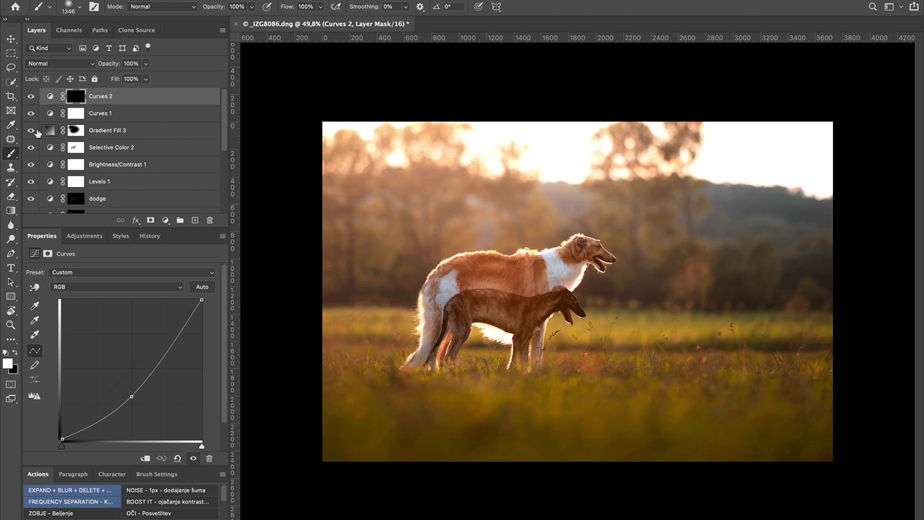
pyautogui.press('Delete')
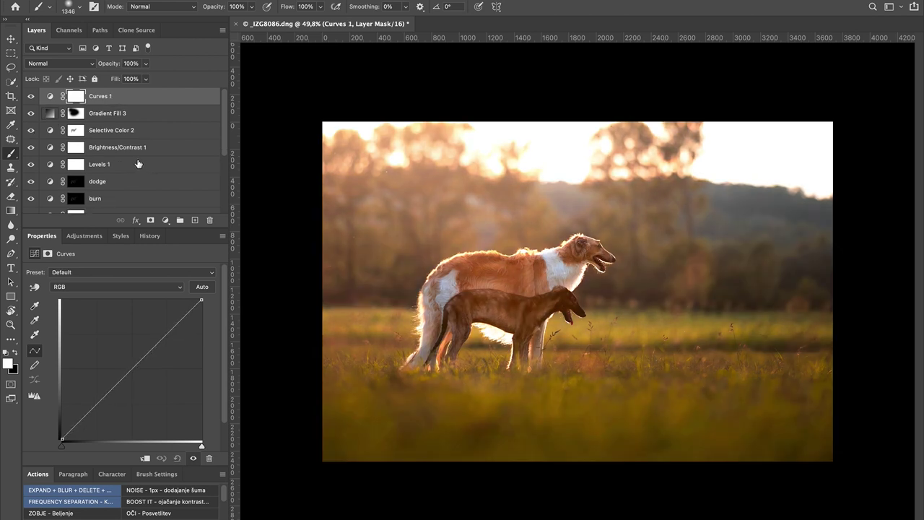
pyautogui.press('Delete')
pyautogui.hotkey('ctrl', 'z')
pyautogui.hotkey('ctrl', 'z')
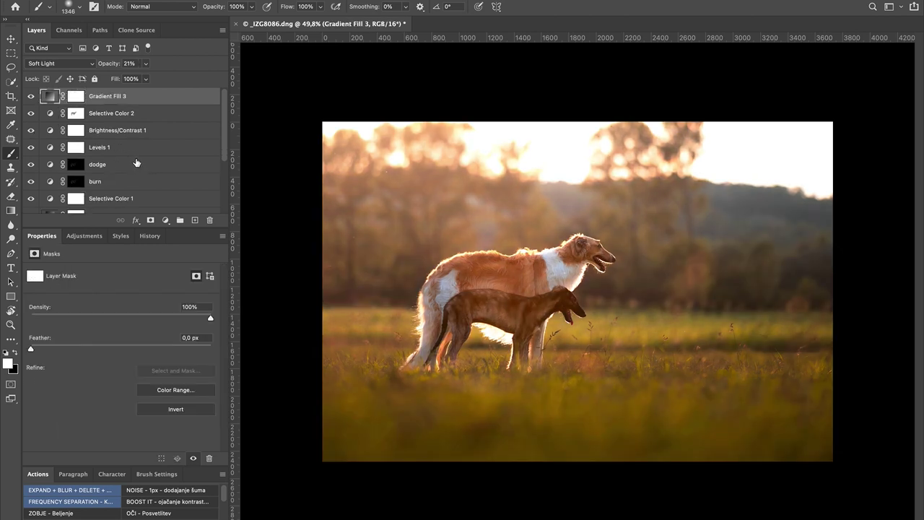
pyautogui.press('Delete')
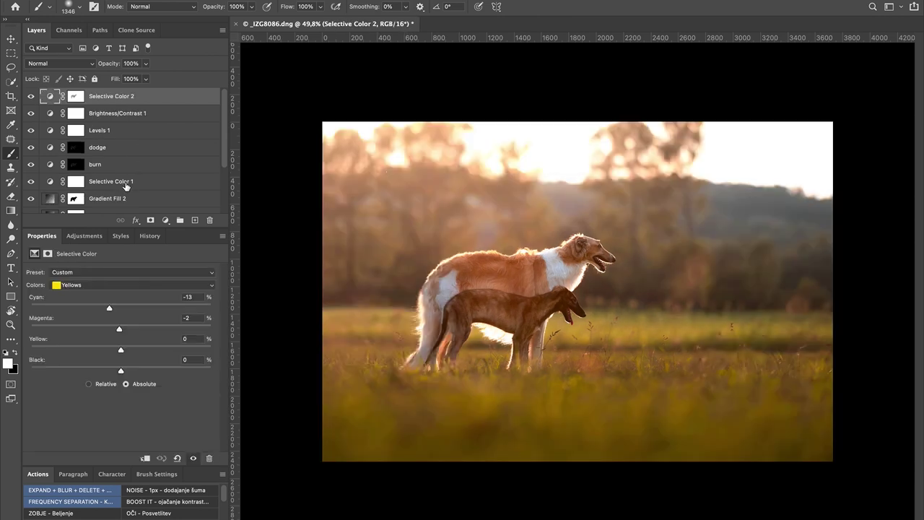
pyautogui.click(149, 236)
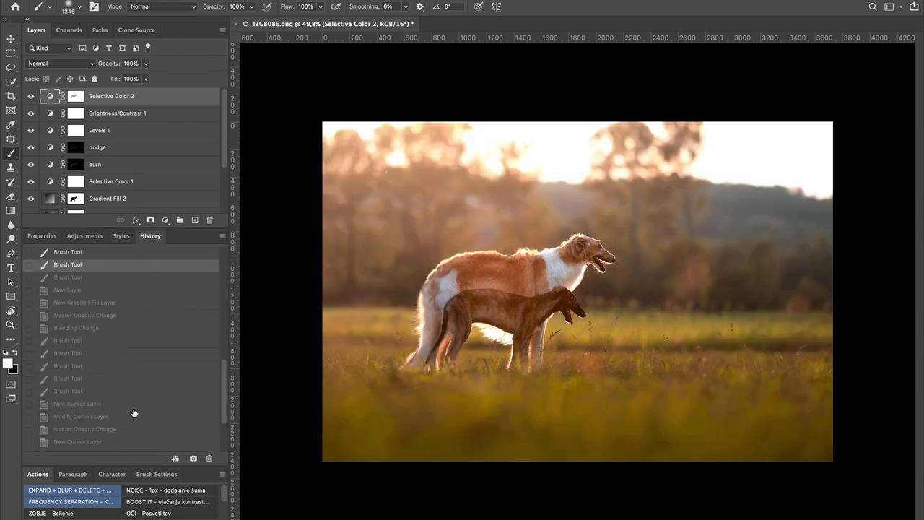
pyautogui.scroll(-2, 134, 413)
pyautogui.scroll(-3, 134, 411)
pyautogui.scroll(-2, 133, 409)
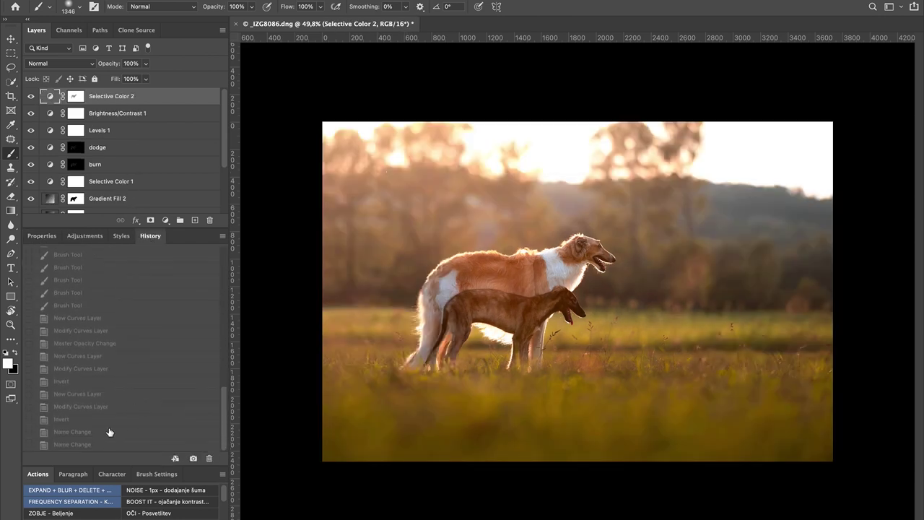
pyautogui.click(145, 443)
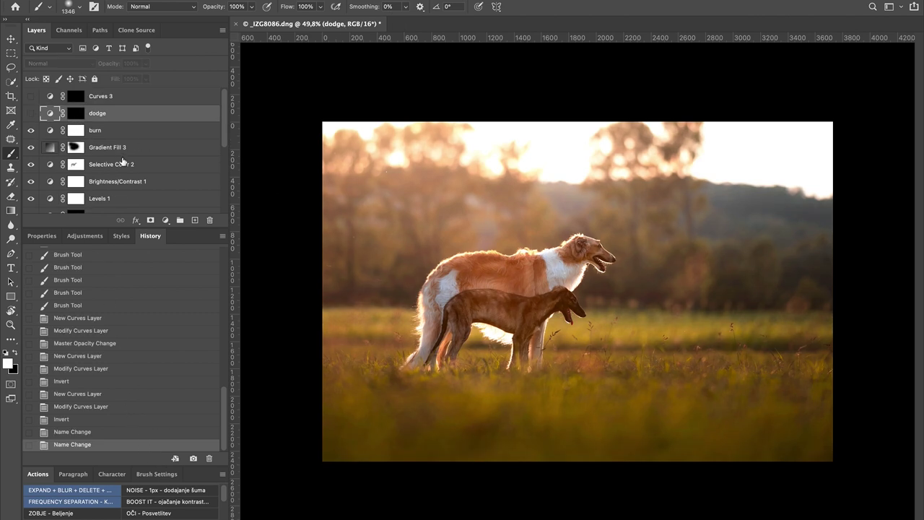
# Paint Curves 3's mask at 10% flow over the small dog's head and compare the result.
pyautogui.click(75, 97)
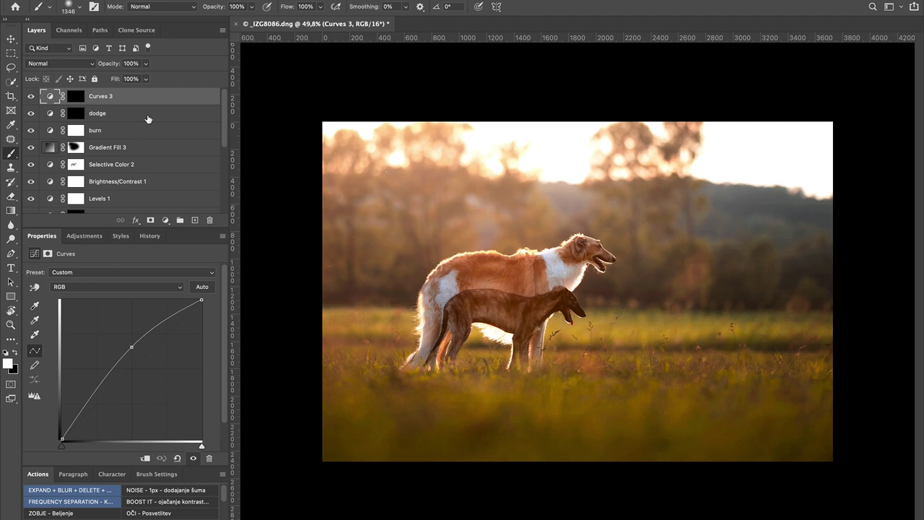
pyautogui.click(73, 96)
pyautogui.hotkey('shift', '1')
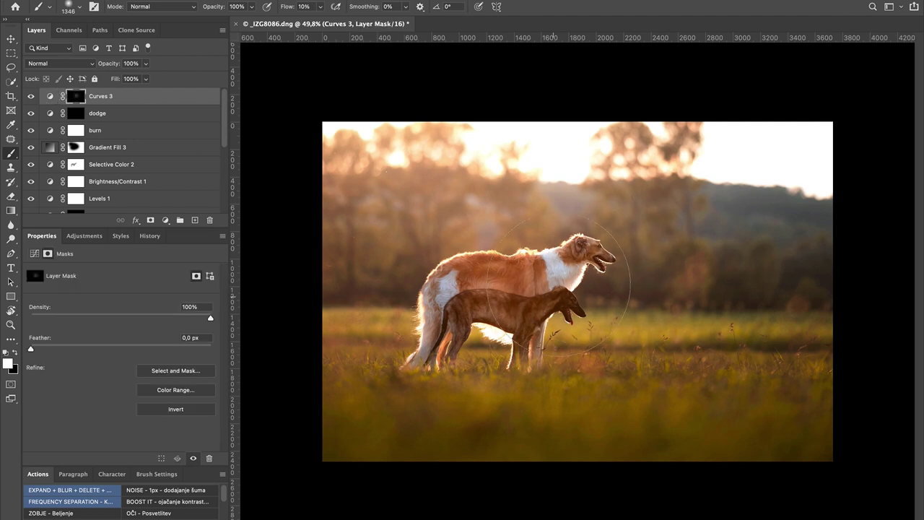
pyautogui.moveTo(559, 300); pyautogui.dragTo(571, 307)
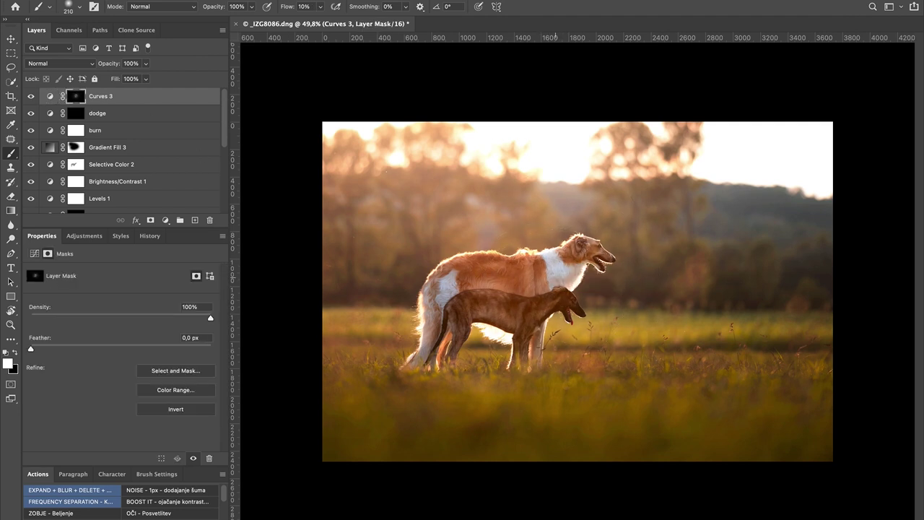
pyautogui.click(31, 96)
pyautogui.hotkey('alt', '[')
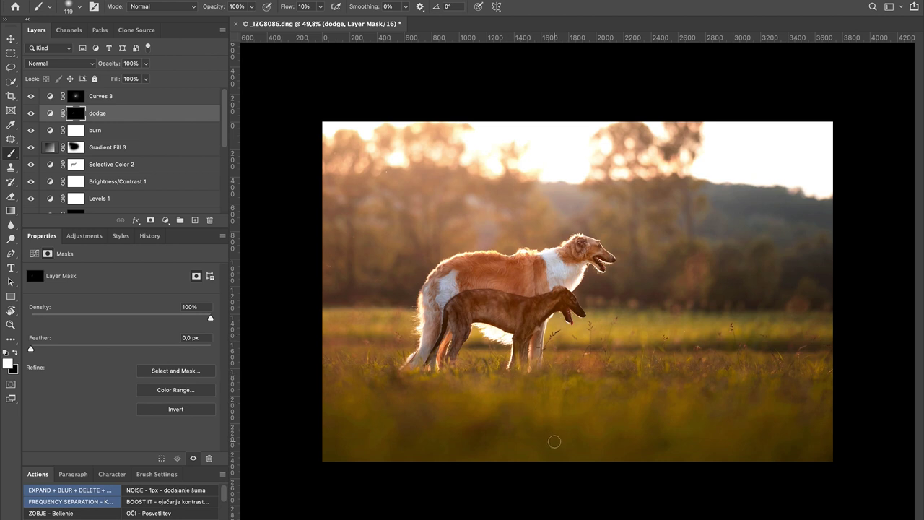
pyautogui.press('c')
pyautogui.click(186, 98)
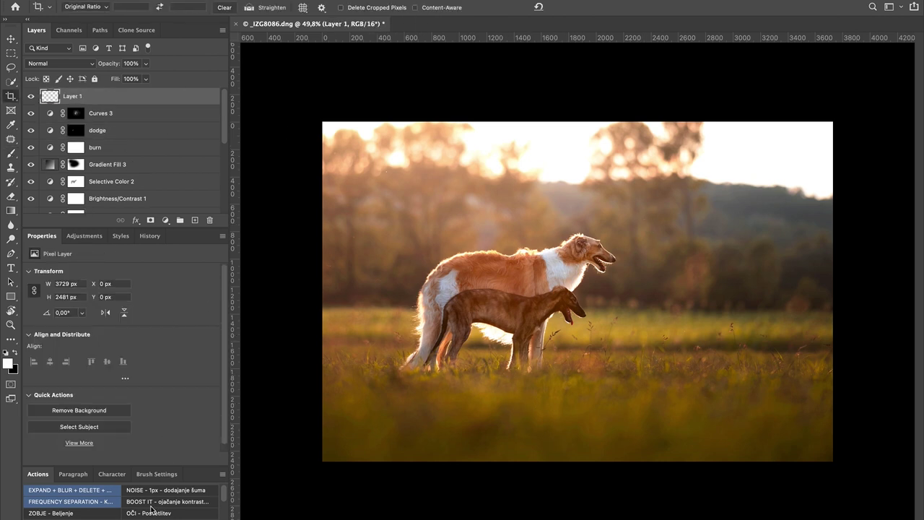
# Delete the Boost It layer from the stack.
pyautogui.moveTo(110, 69); pyautogui.dragTo(115, 69)
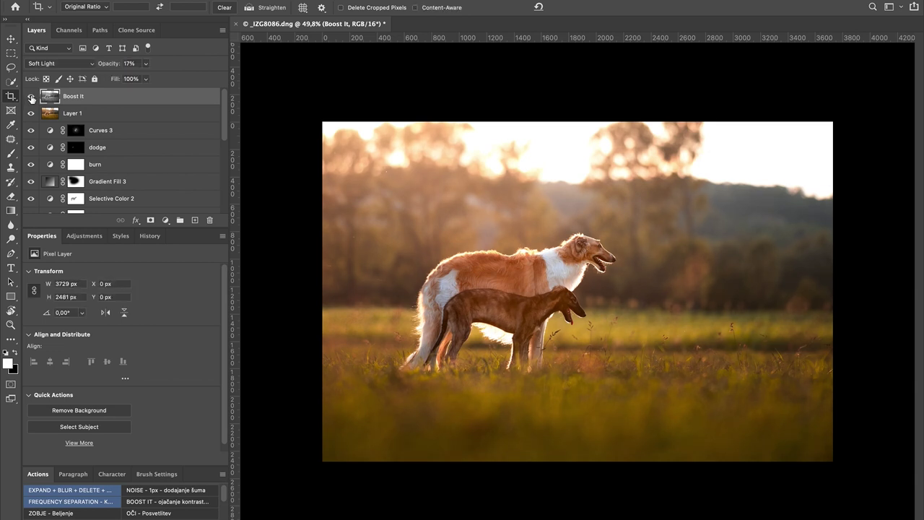
pyautogui.scroll(-3, 701, 128)
pyautogui.scroll(-3, 698, 131)
pyautogui.scroll(5, 698, 130)
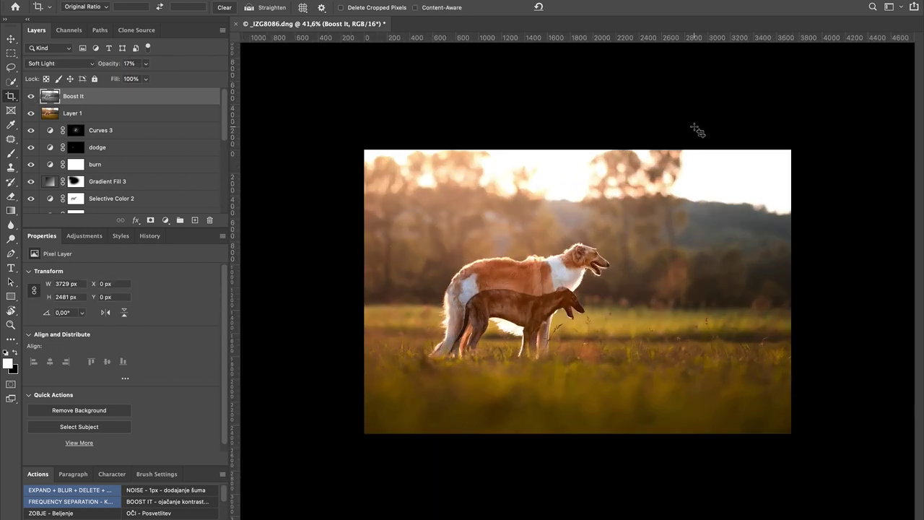
pyautogui.press('BackSpace')
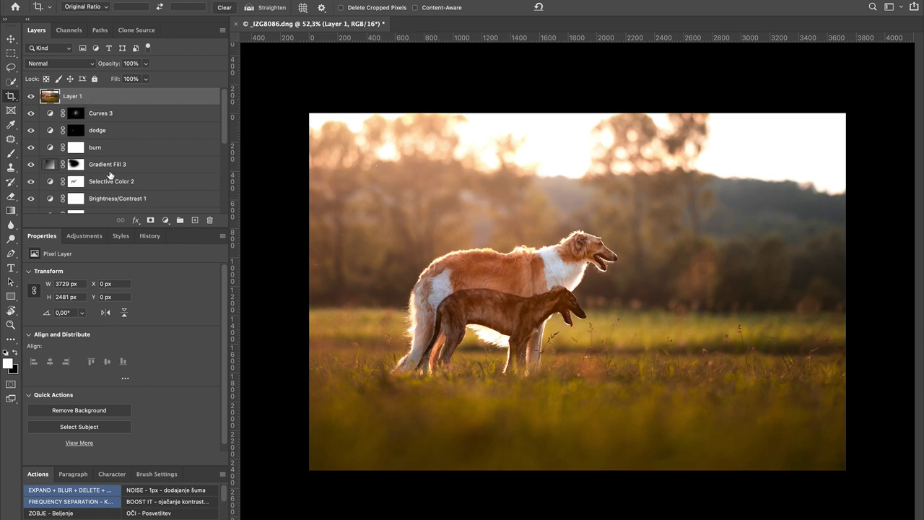
# Add a Levels 2 layer with an inverted mask painted white over the big dog.
pyautogui.click(165, 220)
pyautogui.click(84, 235)
pyautogui.click(67, 261)
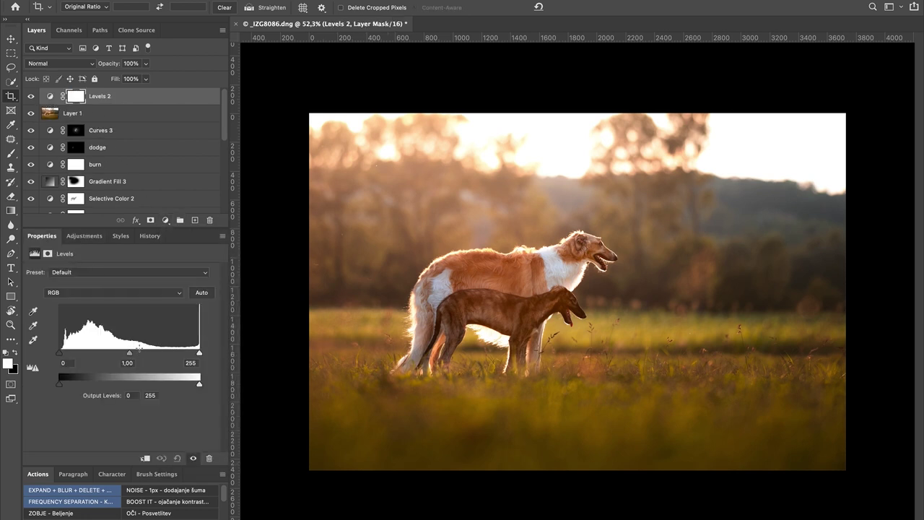
pyautogui.moveTo(129, 353); pyautogui.dragTo(124, 353)
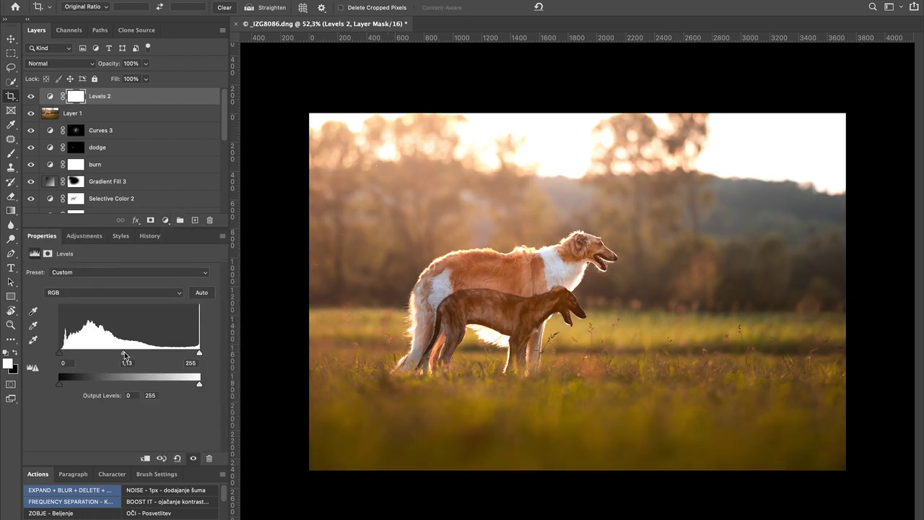
pyautogui.hotkey('ctrl', 'i')
pyautogui.press('b')
pyautogui.moveTo(466, 295); pyautogui.dragTo(480, 286)
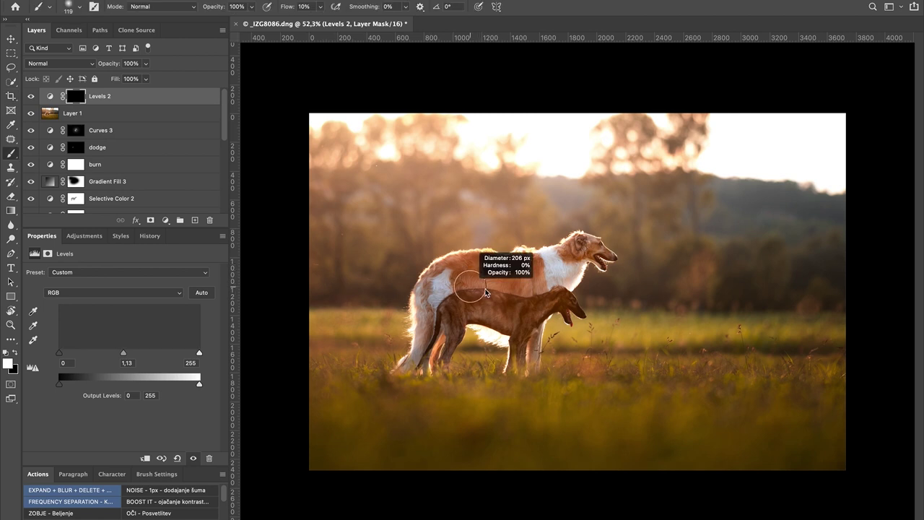
pyautogui.moveTo(574, 260); pyautogui.dragTo(549, 273)
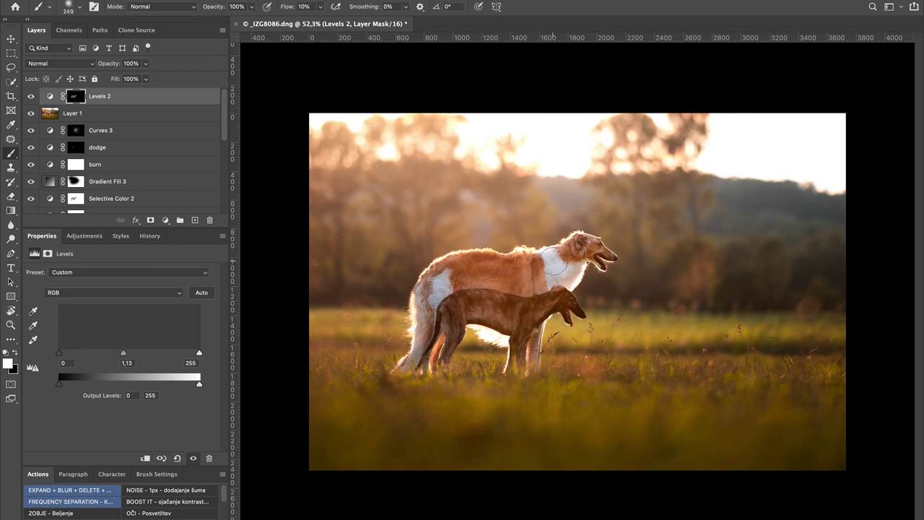
pyautogui.moveTo(621, 243); pyautogui.dragTo(612, 243)
pyautogui.press('x')
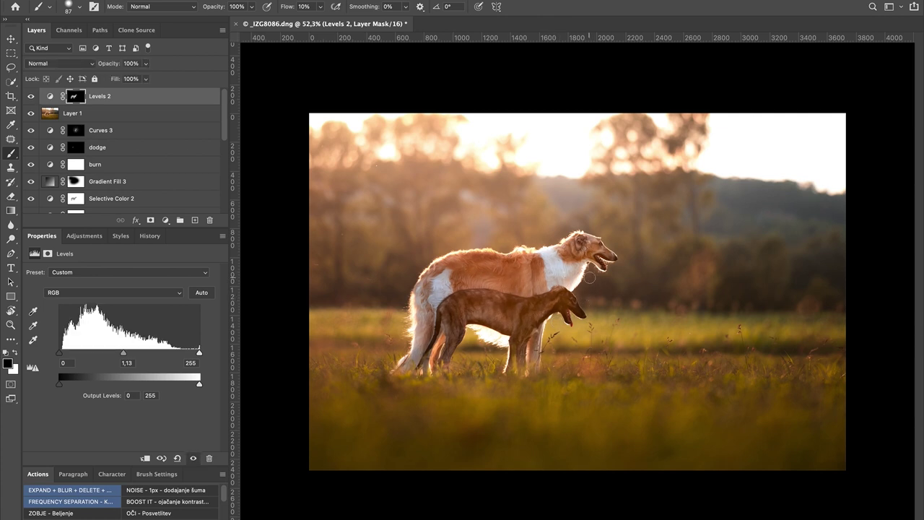
# Set Levels 2 inputs to 5 / 1.17 / 235, comparing with it hidden.
pyautogui.click(30, 96)
pyautogui.click(30, 96)
pyautogui.click(30, 96)
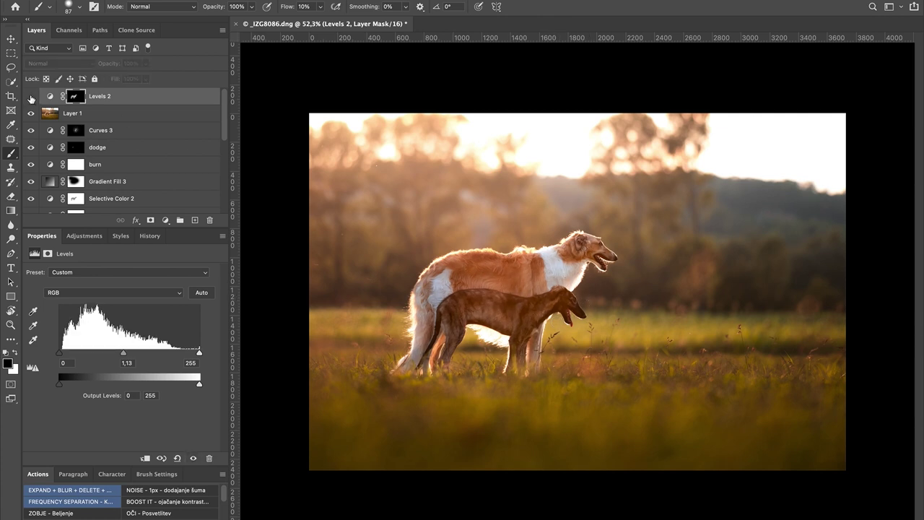
pyautogui.click(48, 97)
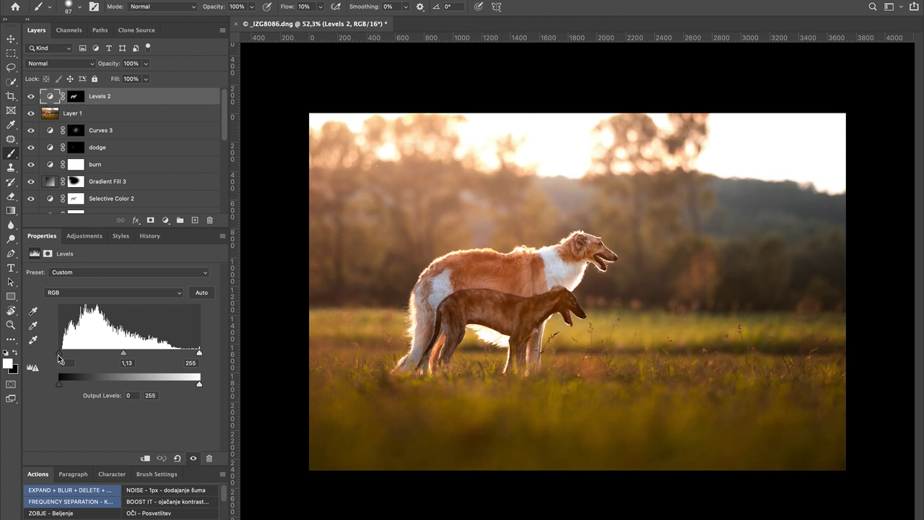
pyautogui.moveTo(124, 353); pyautogui.dragTo(125, 355)
pyautogui.moveTo(200, 355); pyautogui.dragTo(195, 357)
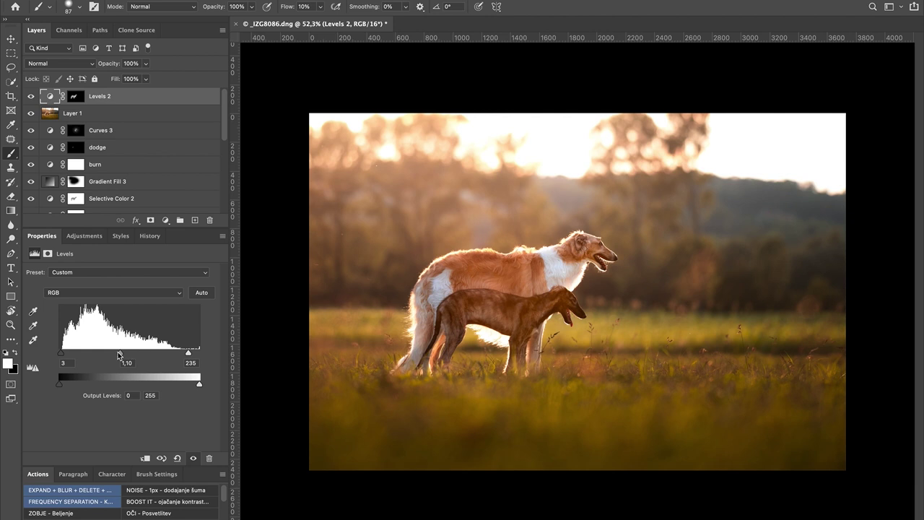
pyautogui.click(31, 97)
pyautogui.press('c')
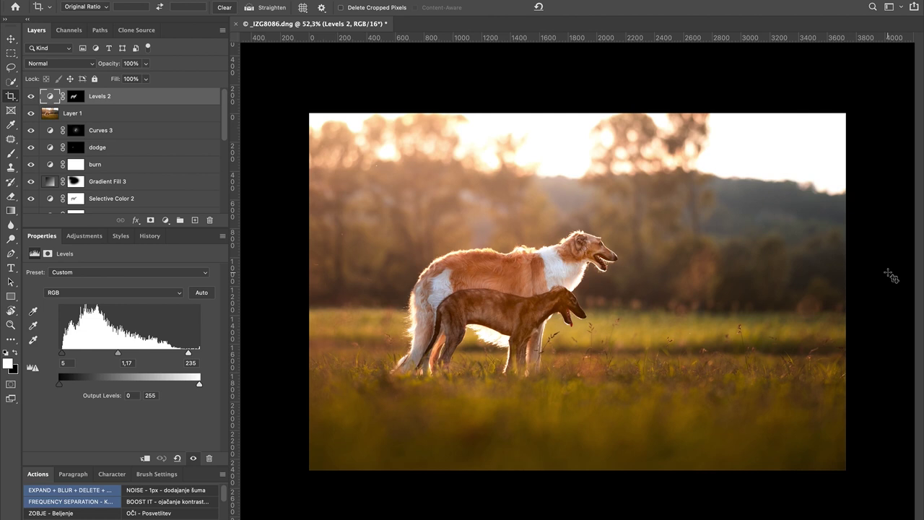
pyautogui.hotkey('ctrl', '0')
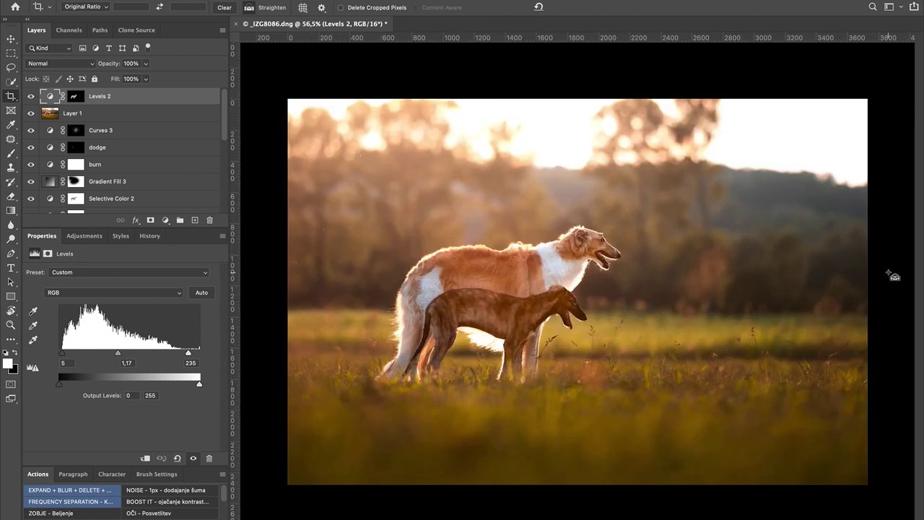